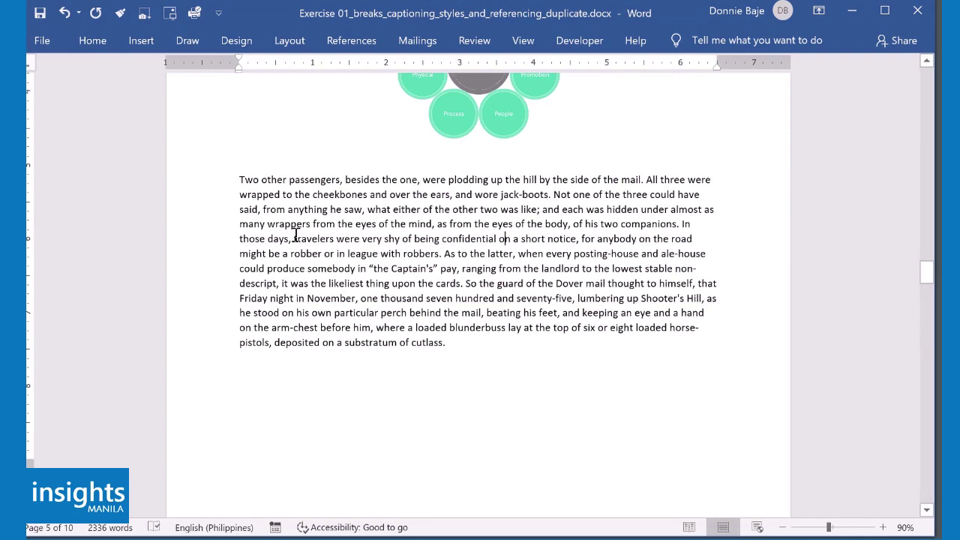
Examine the Target Market diagram, heart diagram and sales chart across the Findings pages.
scroll(296, 236, "up", 7)
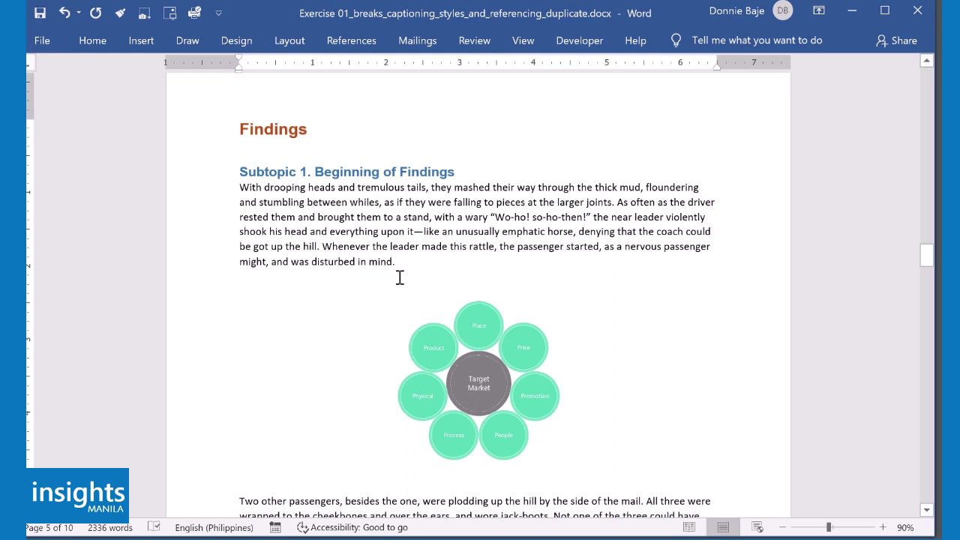
scroll(400, 278, "down", 2)
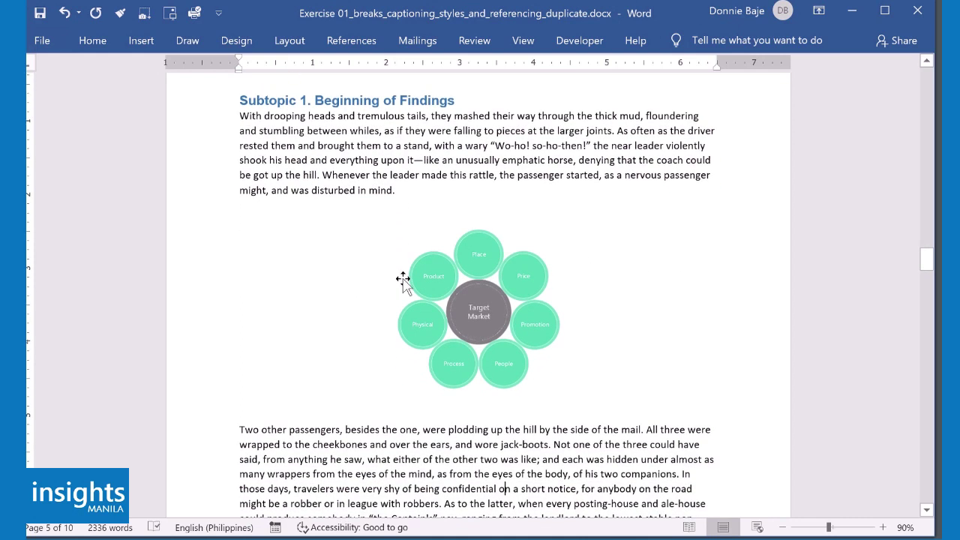
left_click(527, 289)
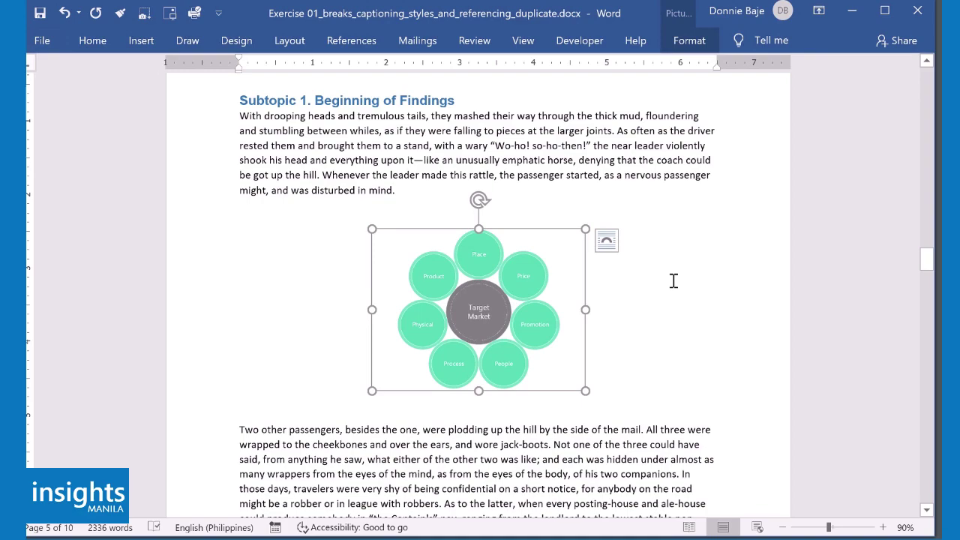
scroll(673, 281, "down", 20)
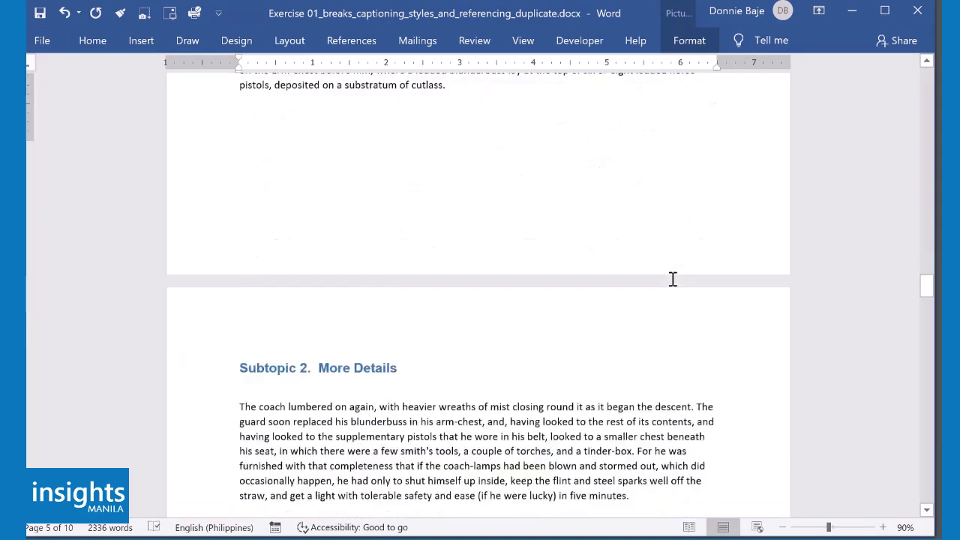
scroll(669, 280, "down", 3)
left_click(488, 221)
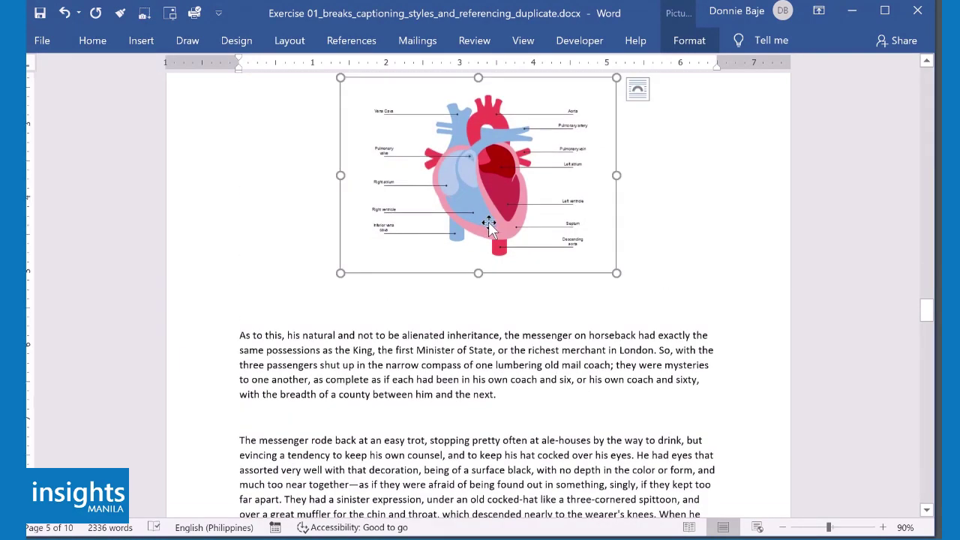
scroll(524, 245, "down", 17)
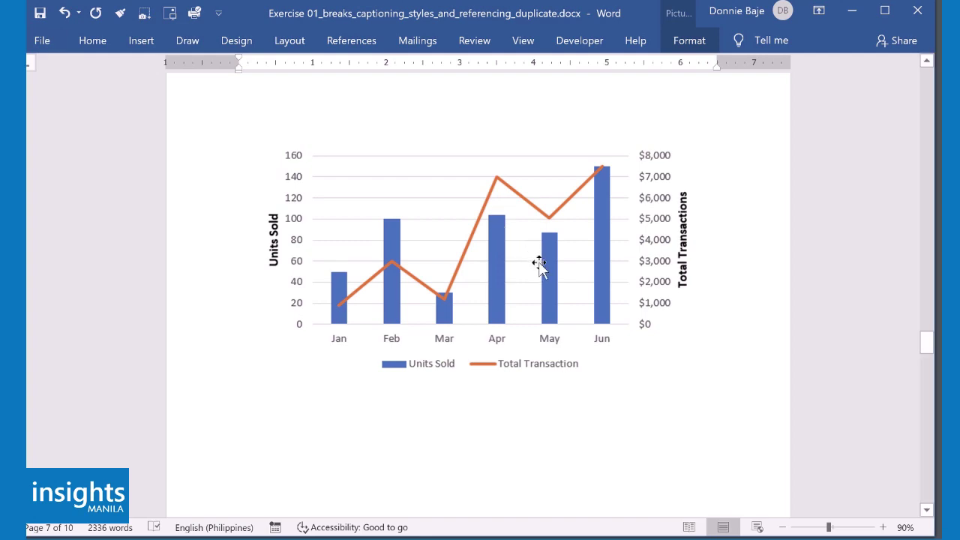
scroll(540, 264, "up", 15)
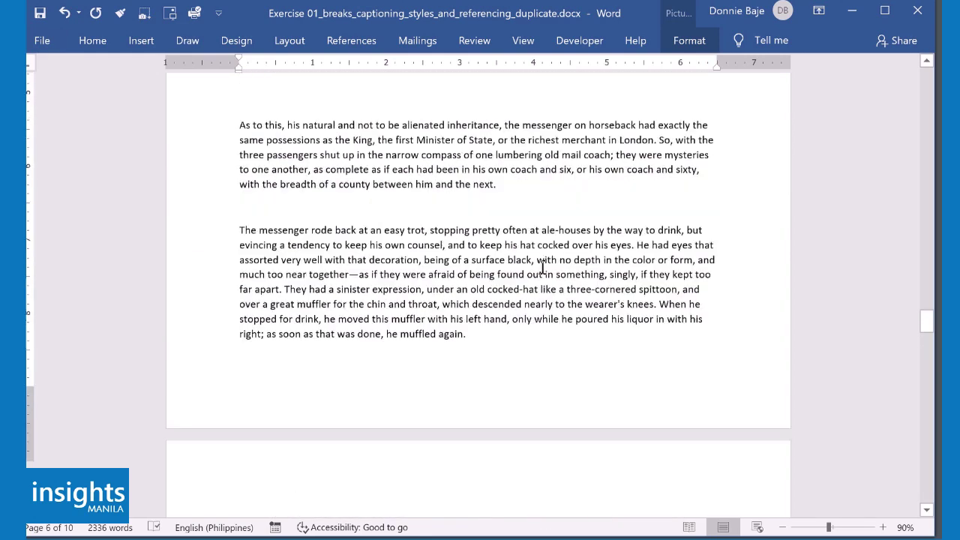
scroll(542, 267, "up", 1)
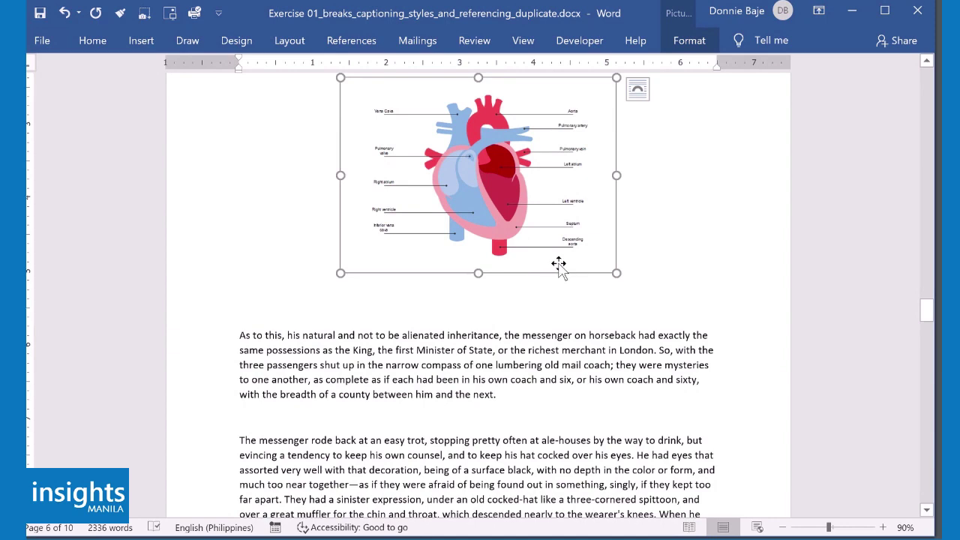
scroll(559, 266, "up", 2)
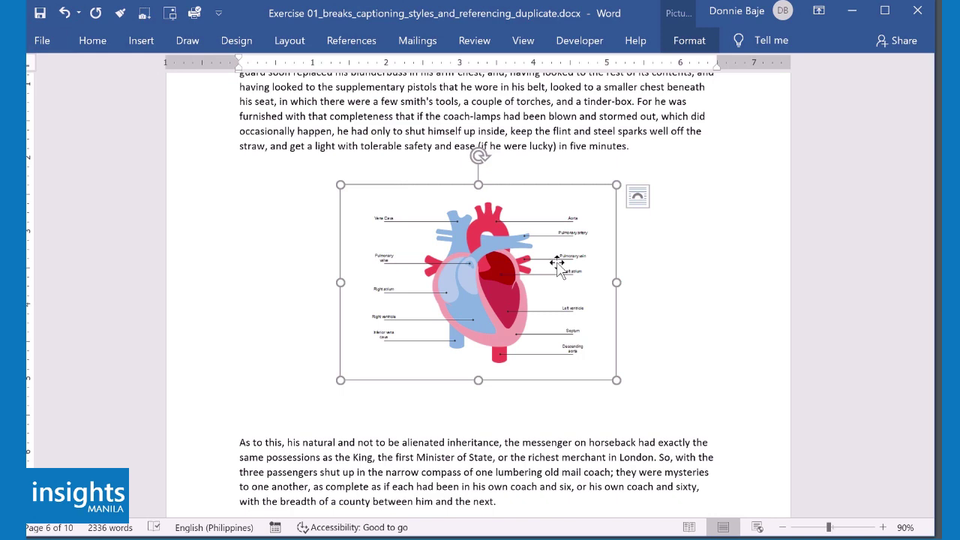
scroll(654, 298, "up", 15)
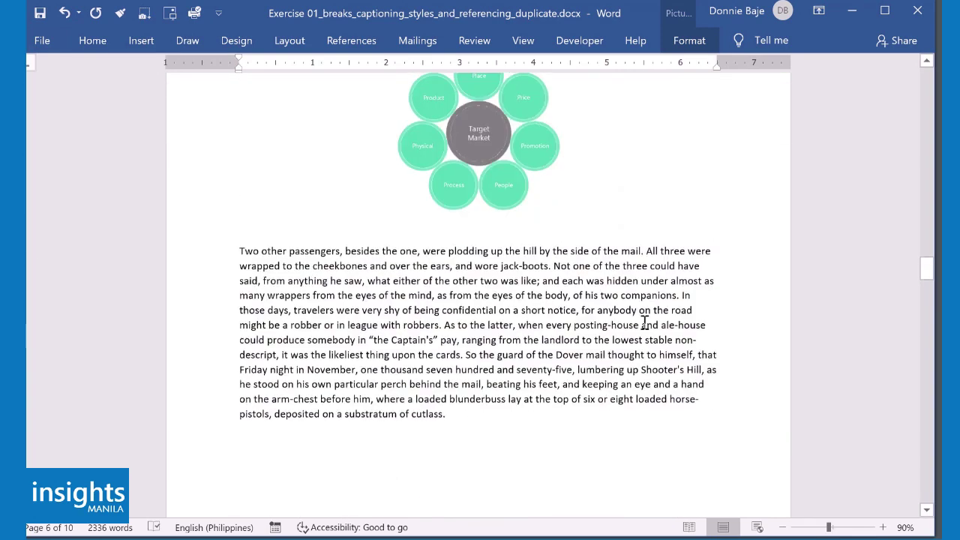
left_click(543, 158)
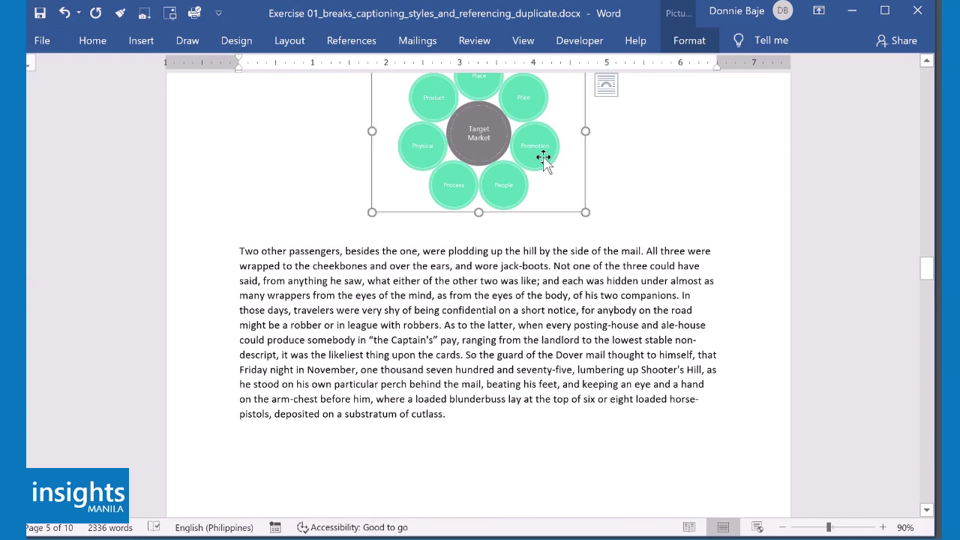
Insert the caption "Figure 1. Heart Diagram" below the heart picture under Subtopic 2, using the Figure label.
scroll(562, 202, "down", 6)
scroll(564, 202, "down", 7)
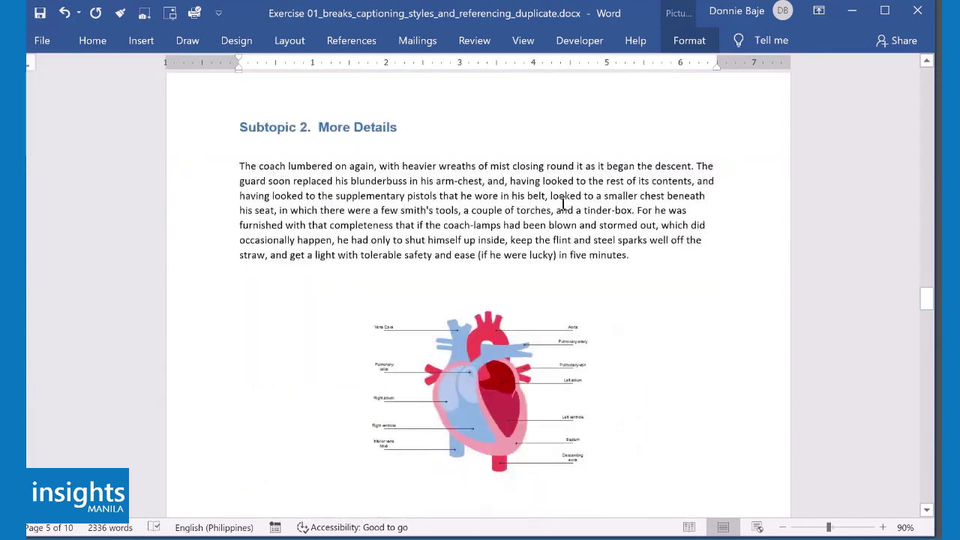
left_click(488, 347)
scroll(555, 315, "down", 1)
scroll(557, 309, "down", 1)
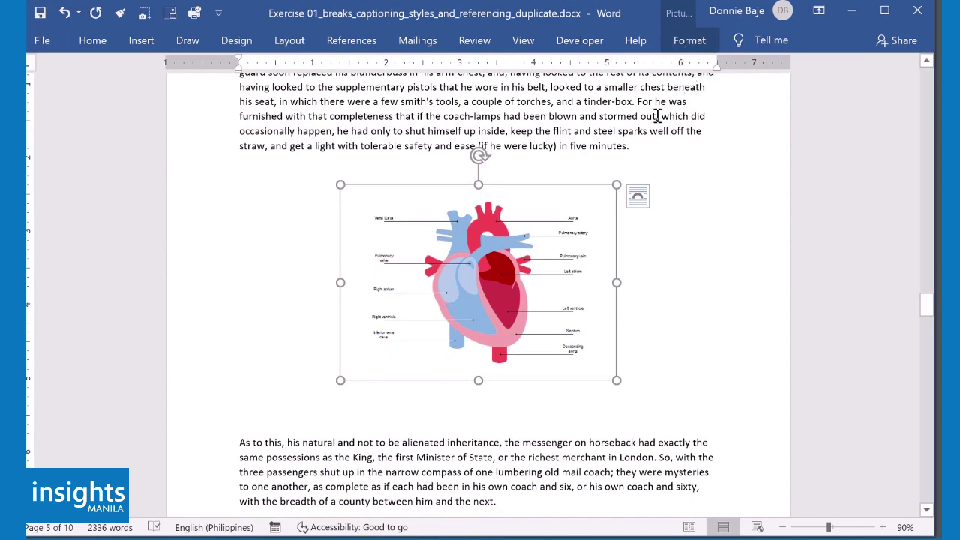
left_click(359, 45)
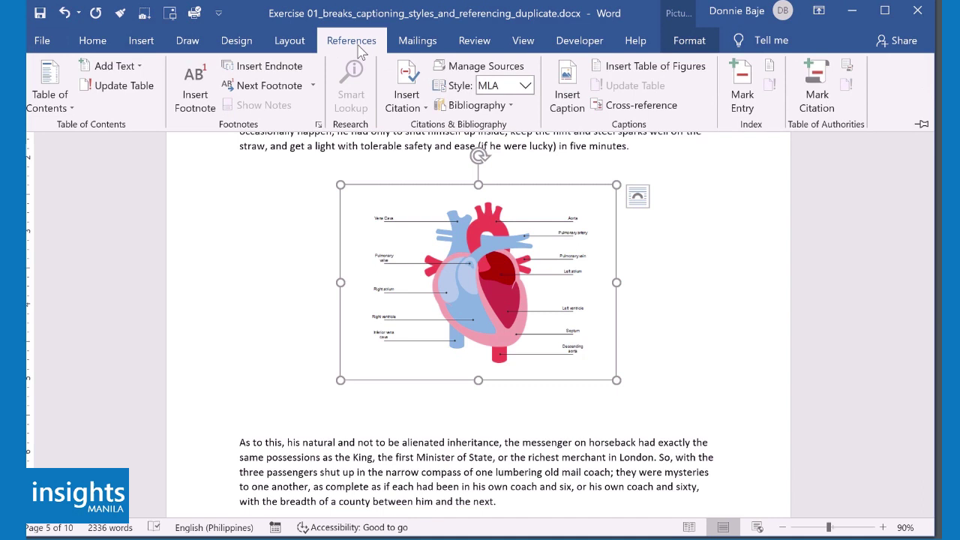
left_click(585, 93)
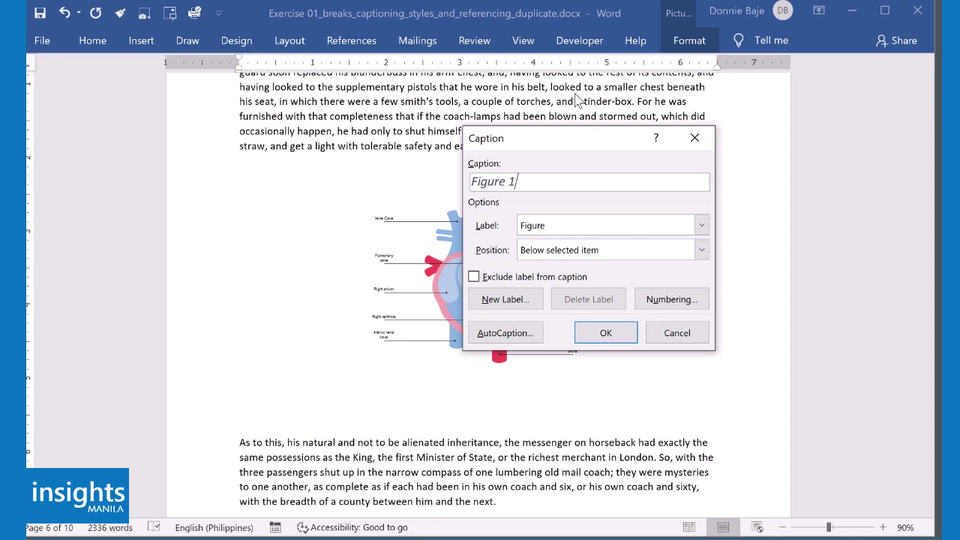
type(". Heart Diagram")
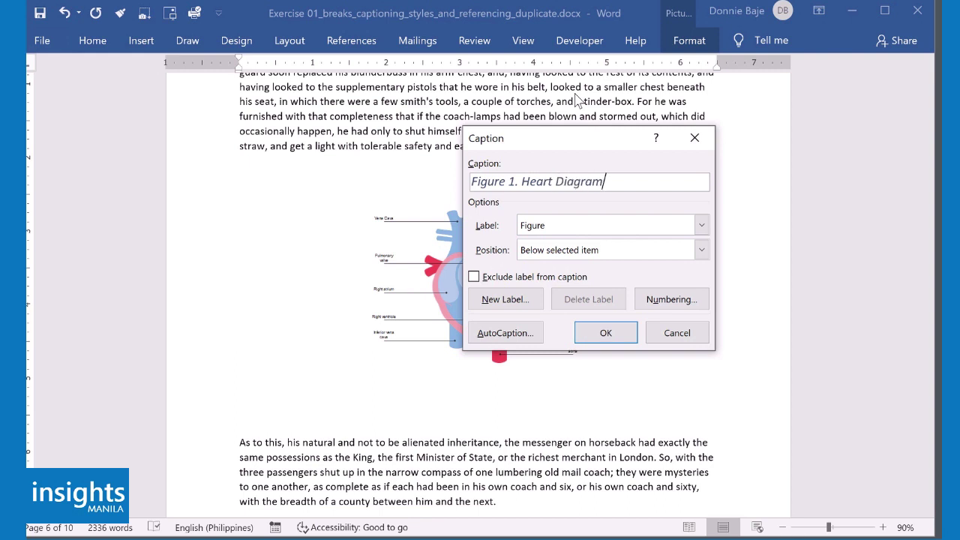
left_click(602, 335)
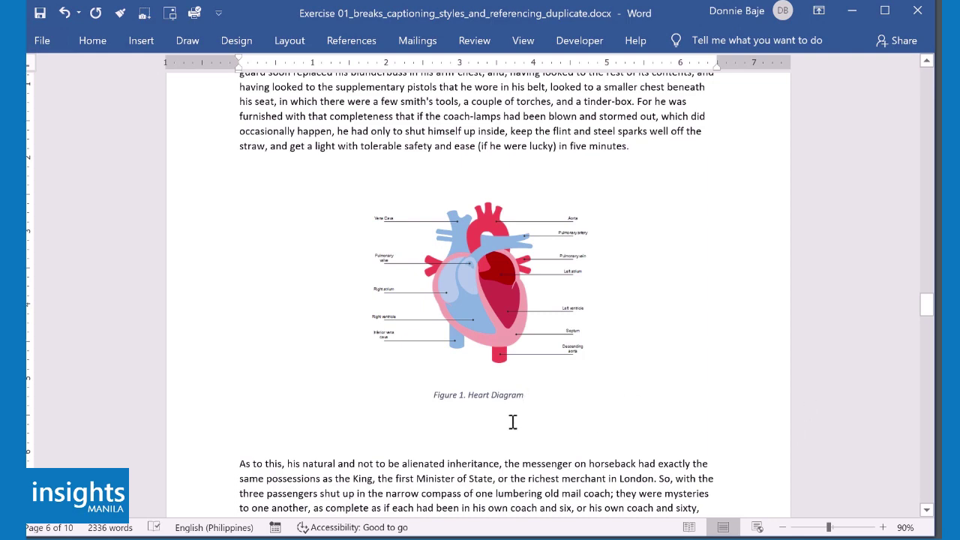
Examine the heart diagram's caption at 130% zoom, and set the document zoom to 80%.
left_click(883, 527)
left_click(884, 527)
left_click(884, 528)
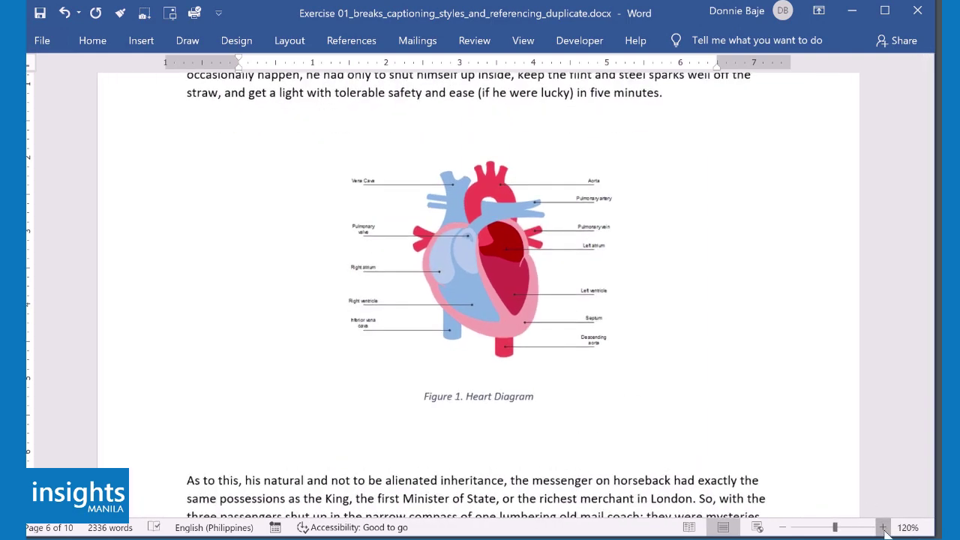
left_click(884, 527)
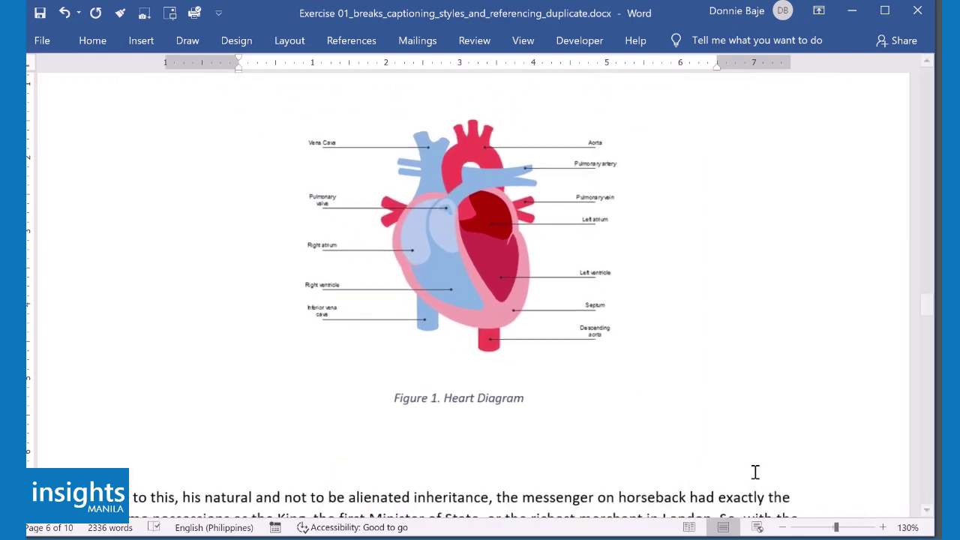
left_click(782, 527)
left_click(783, 528)
left_click(783, 528)
left_click(782, 528)
left_click(783, 528)
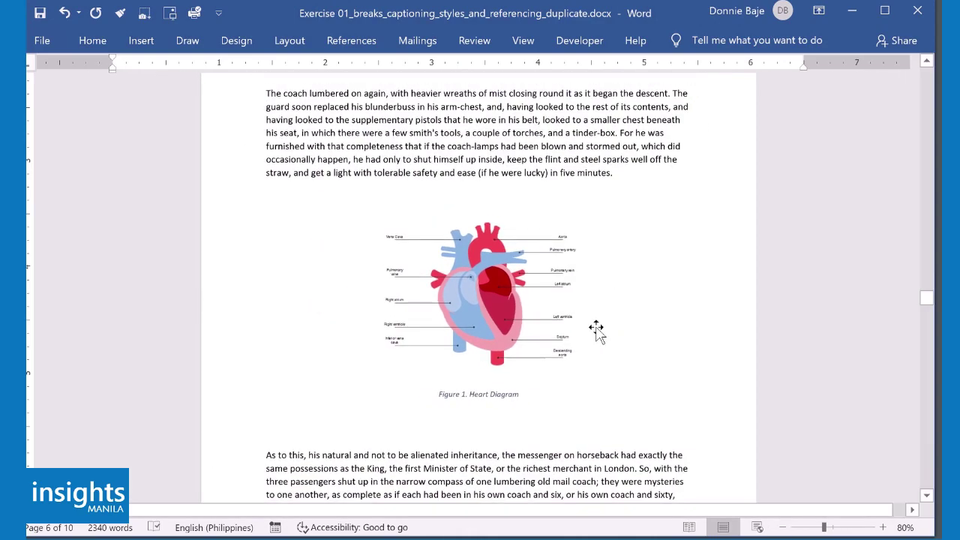
Select the Target Market diagram under Subtopic 1 and review the heart diagram's caption on the following page.
scroll(597, 327, "up", 5)
scroll(597, 328, "up", 6)
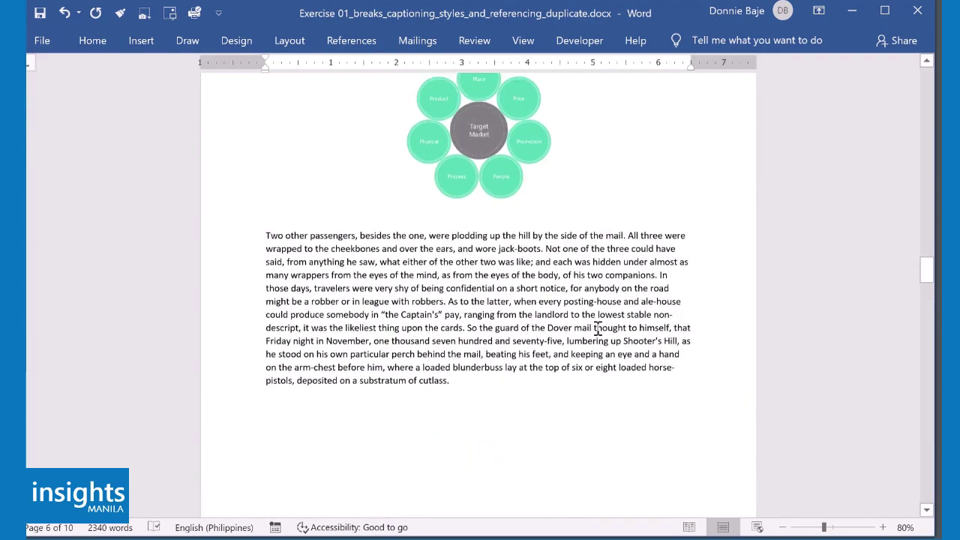
left_click(498, 124)
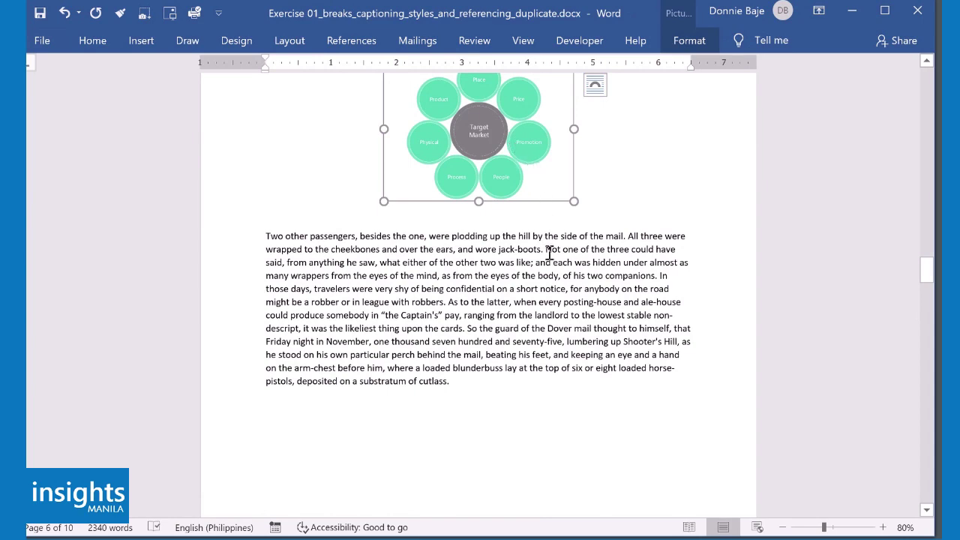
scroll(549, 253, "down", 5)
scroll(553, 251, "down", 5)
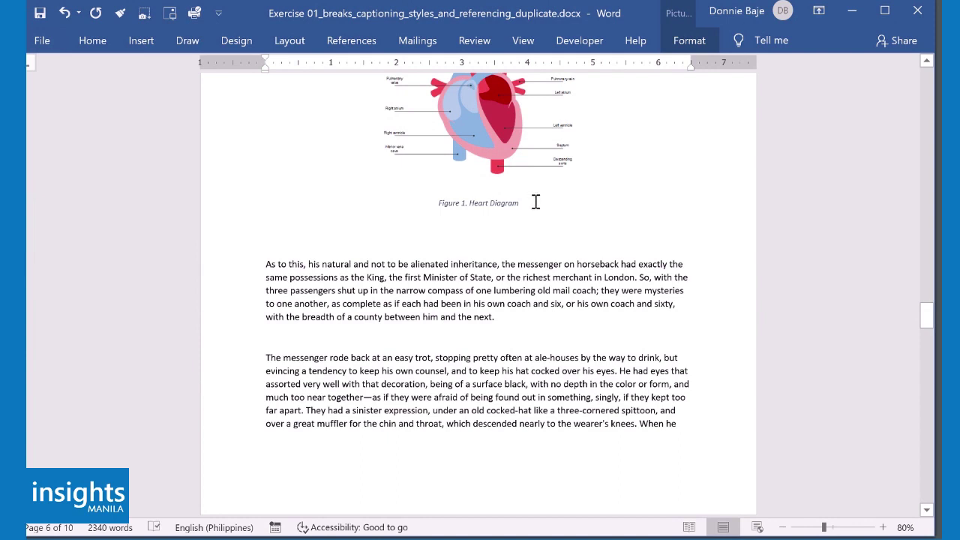
scroll(540, 194, "up", 3)
scroll(540, 194, "up", 5)
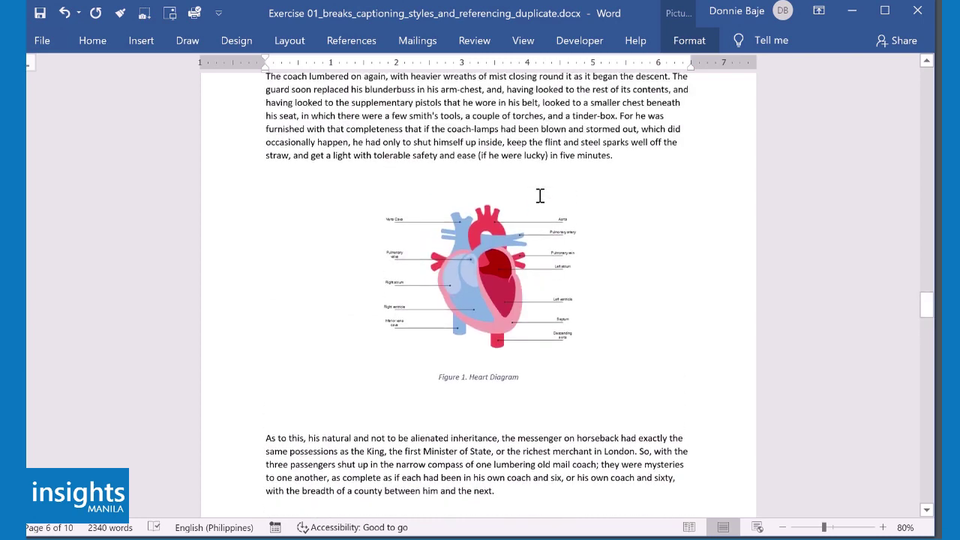
scroll(540, 193, "up", 2)
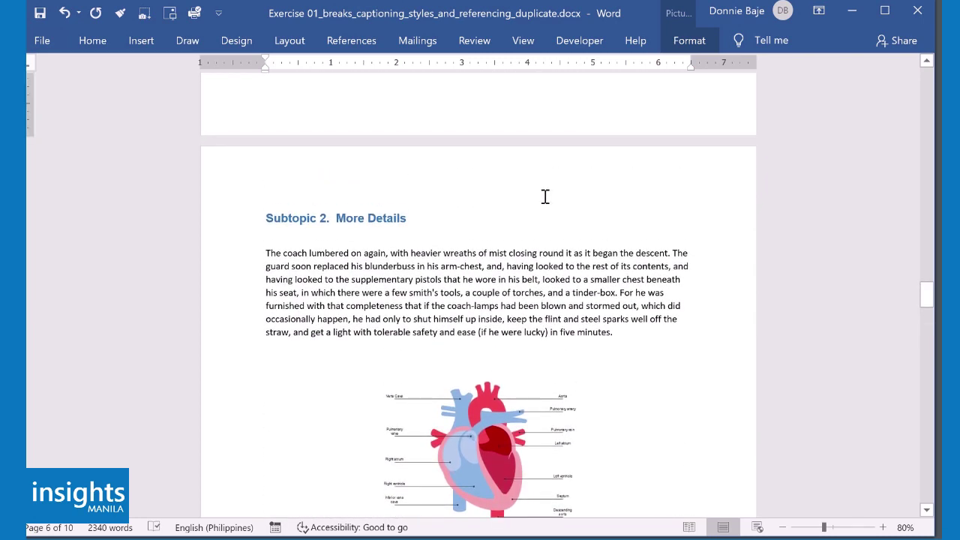
scroll(545, 195, "up", 2)
scroll(545, 196, "up", 10)
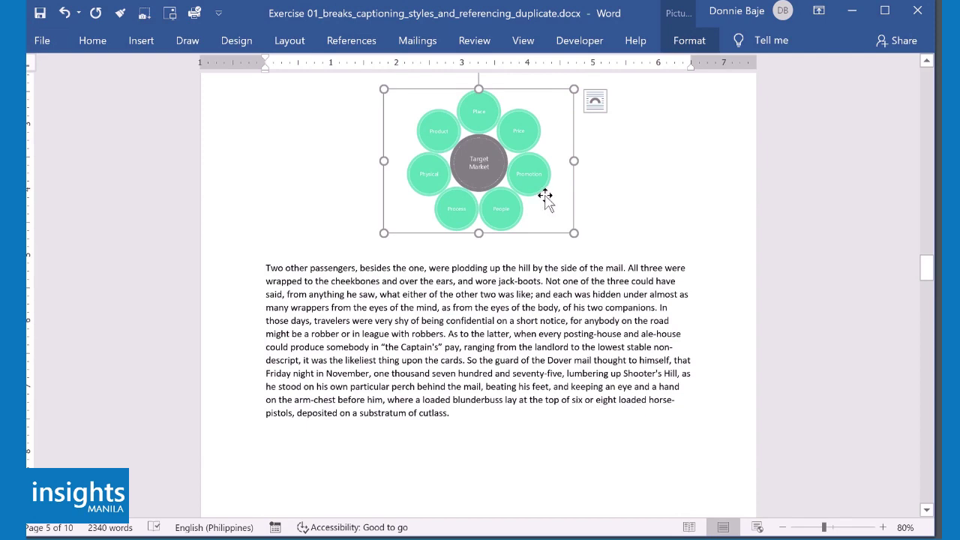
Insert the caption "Figure 1. Target Market Diagram" below the selected Target Market picture, using the Figure label.
scroll(546, 200, "up", 3)
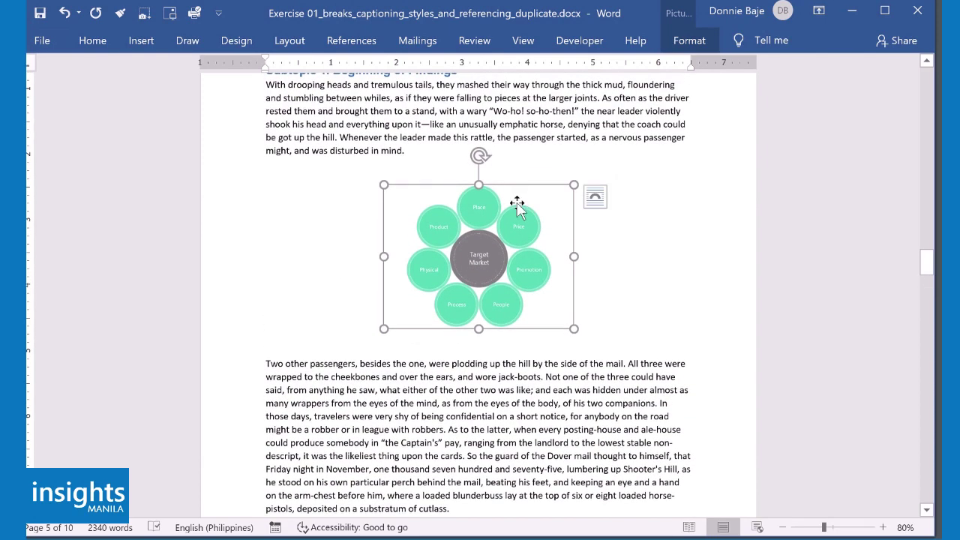
left_click(371, 43)
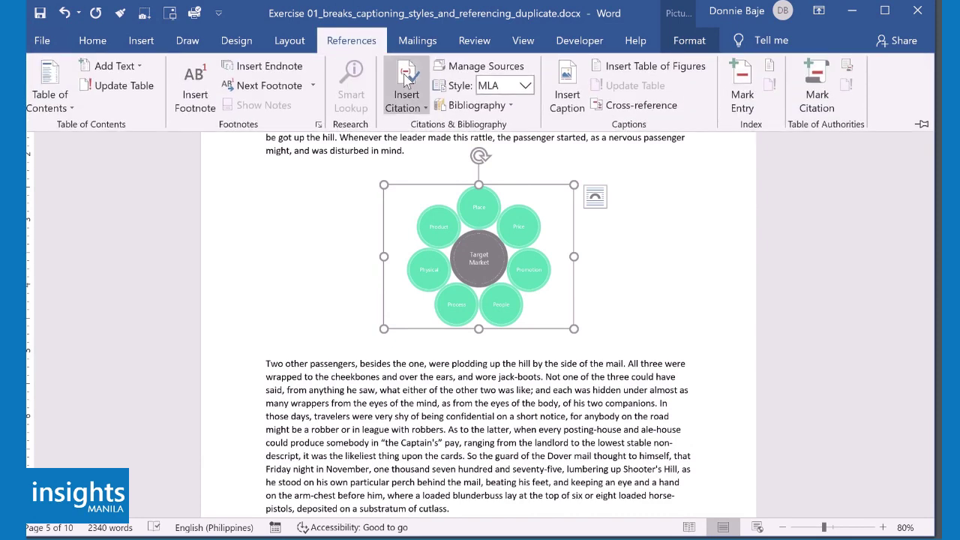
left_click(565, 100)
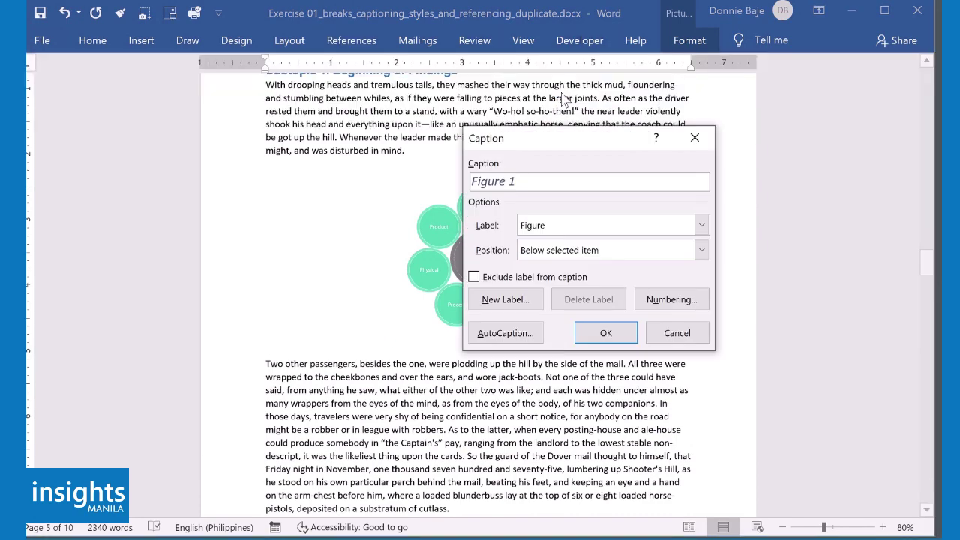
type(".")
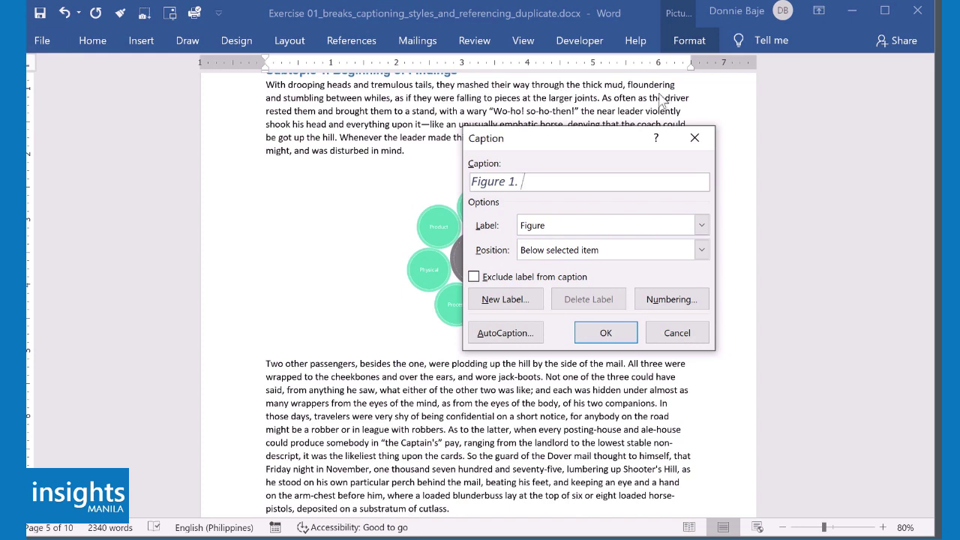
left_click_drag(568, 147, 644, 145)
type("Target Mar")
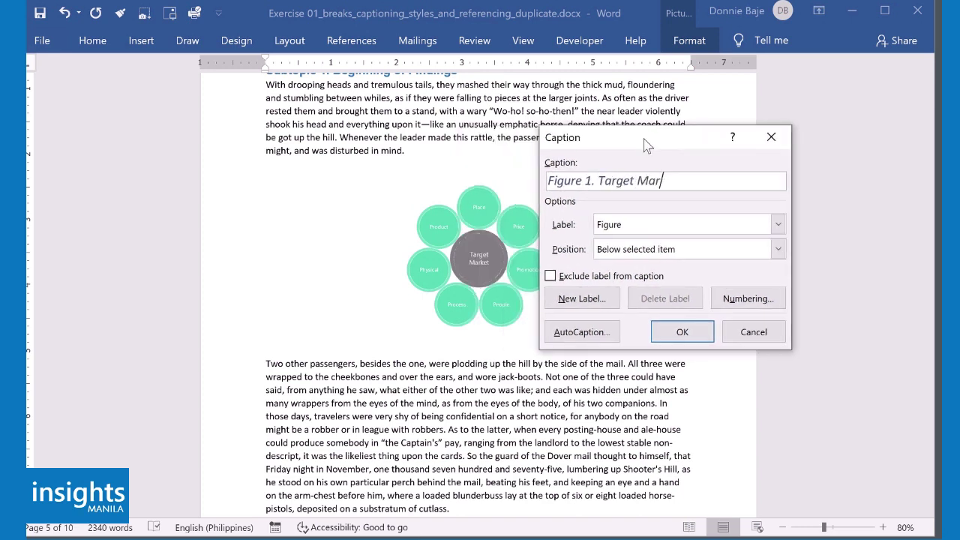
type("ket Diagram")
left_click(681, 332)
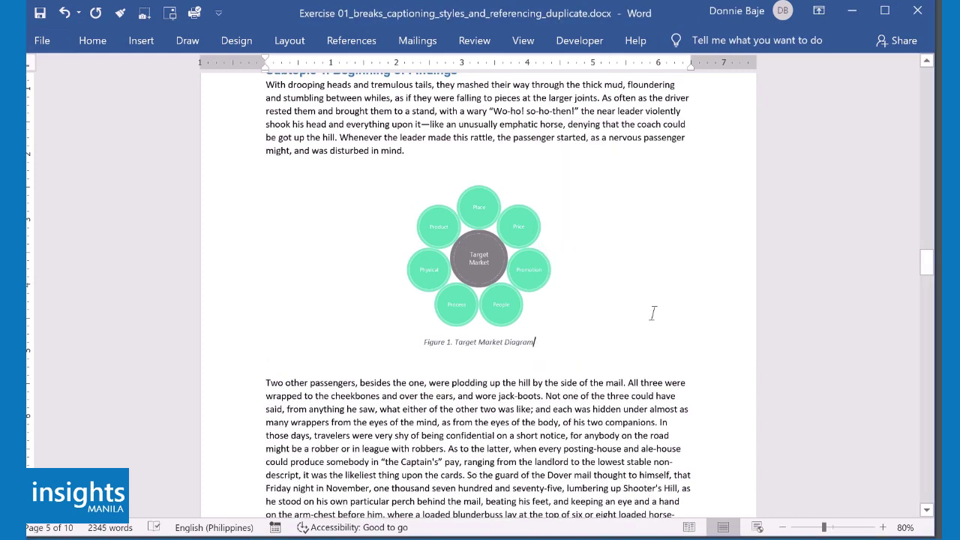
Examine the captions and numbering of the Target Market and heart diagrams at 120% zoom.
left_click(882, 528)
left_click(882, 527)
left_click(882, 527)
left_click(883, 527)
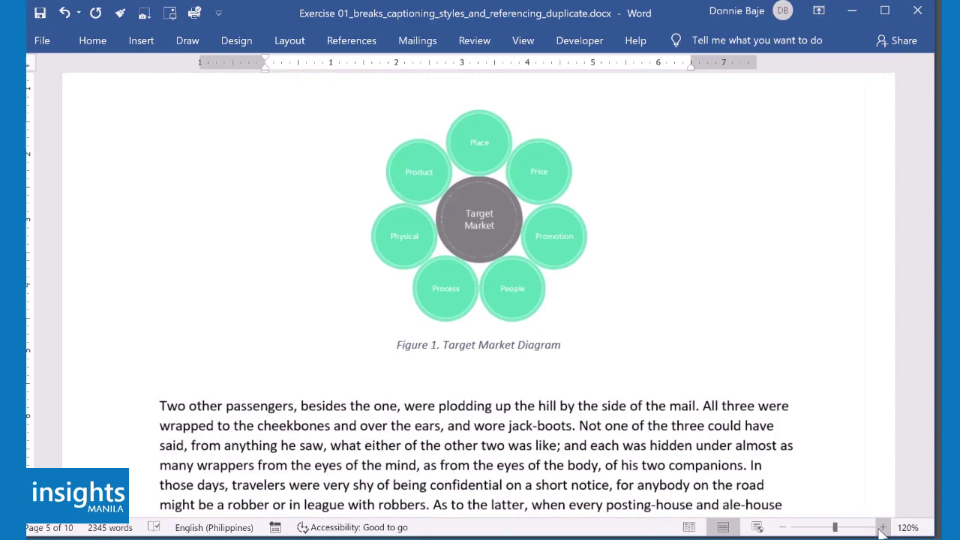
scroll(703, 358, "down", 5)
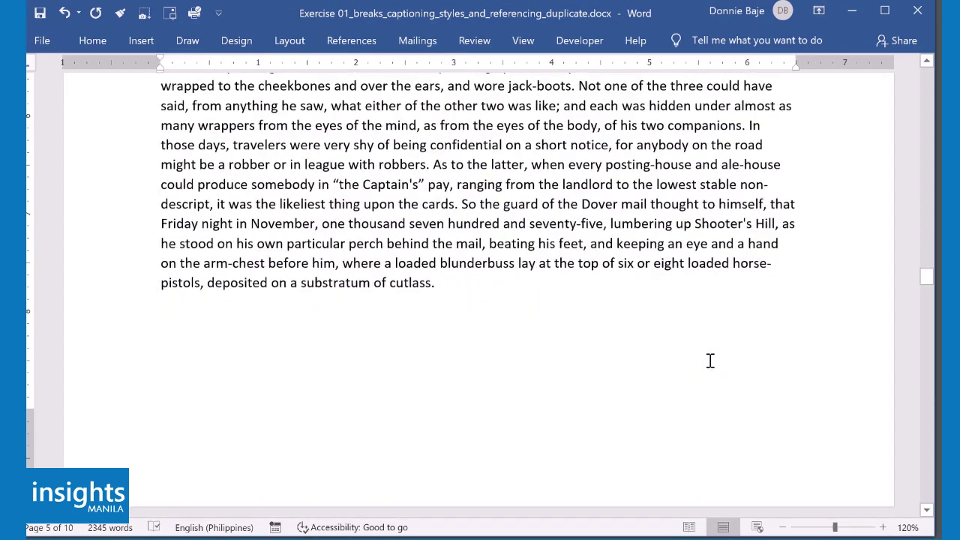
scroll(711, 361, "down", 10)
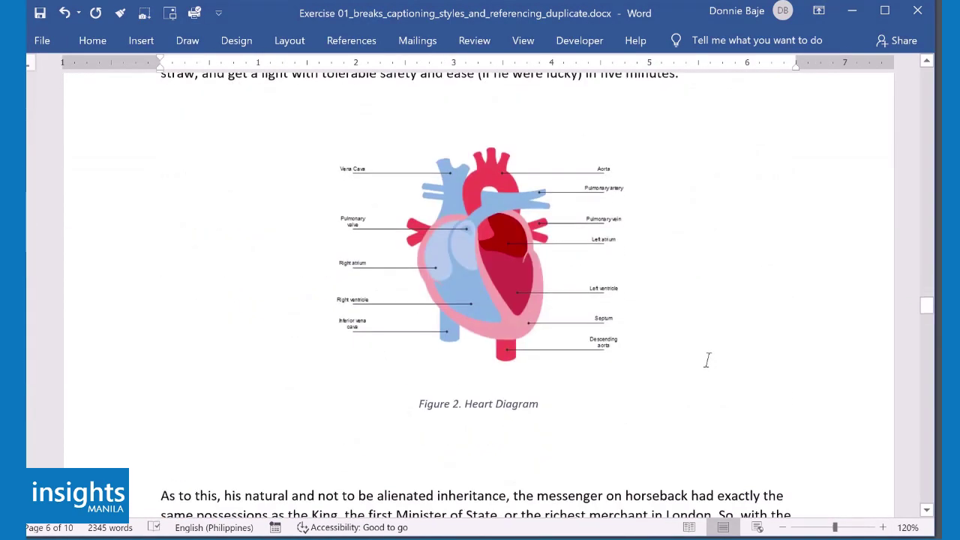
Examine the heart diagram's Figure 2 caption at 150% zoom, and set the document zoom to 130%.
left_click(883, 528)
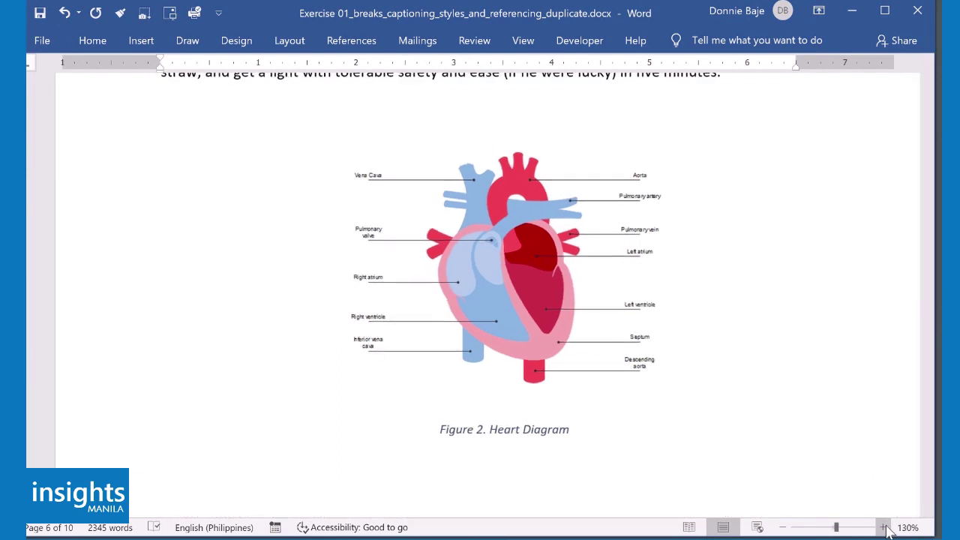
left_click(883, 527)
left_click(883, 527)
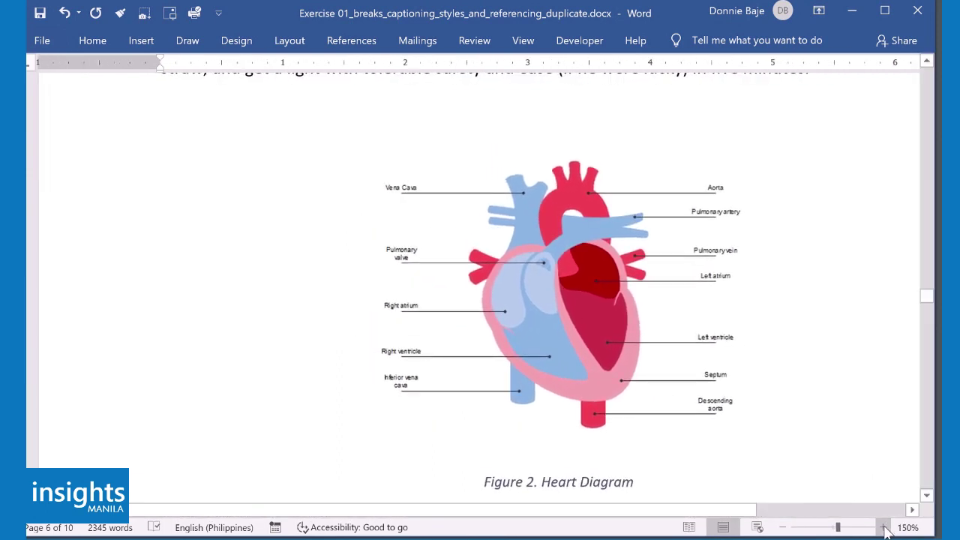
left_click(785, 528)
left_click(786, 527)
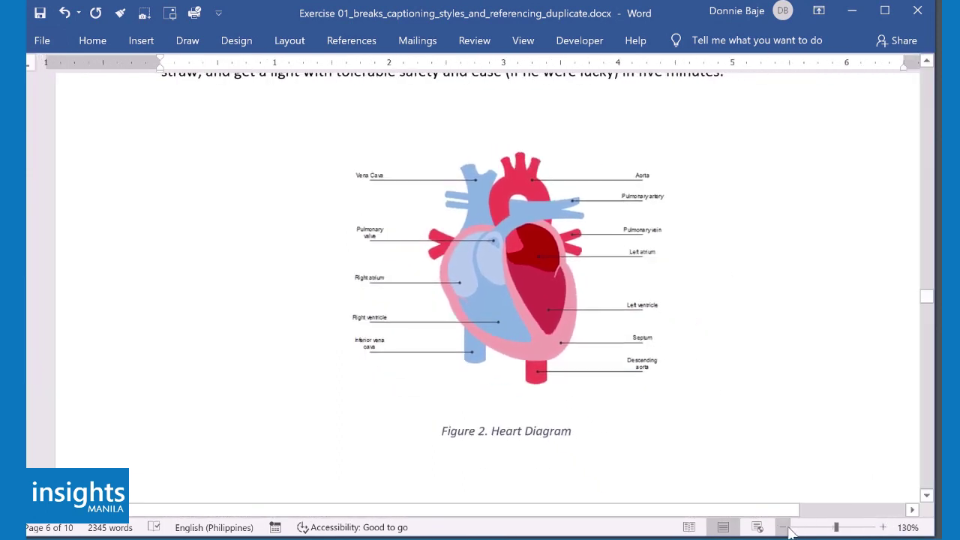
Insert the caption "Figure 3. Units Sold Diagram" below the Units Sold and Total Transactions chart.
scroll(756, 347, "down", 6)
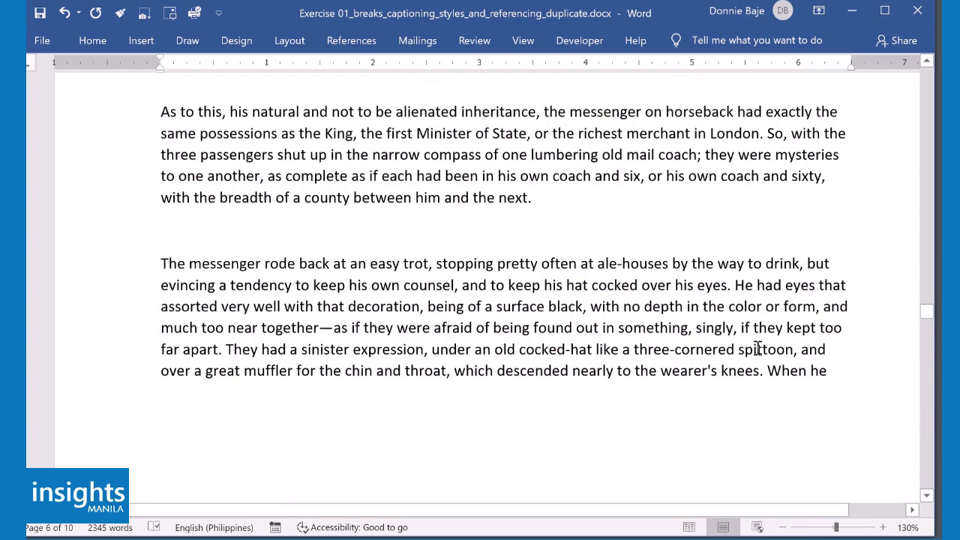
scroll(758, 349, "down", 10)
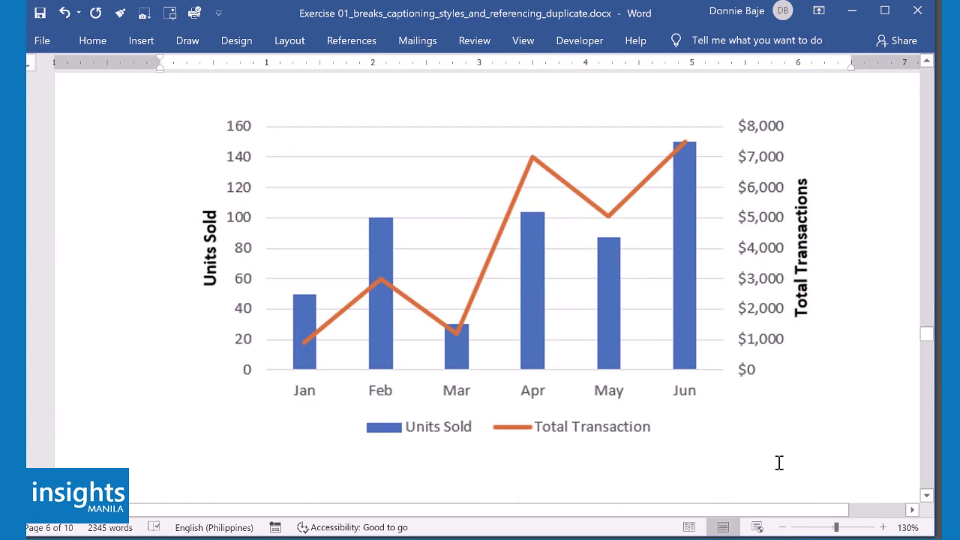
left_click(782, 527)
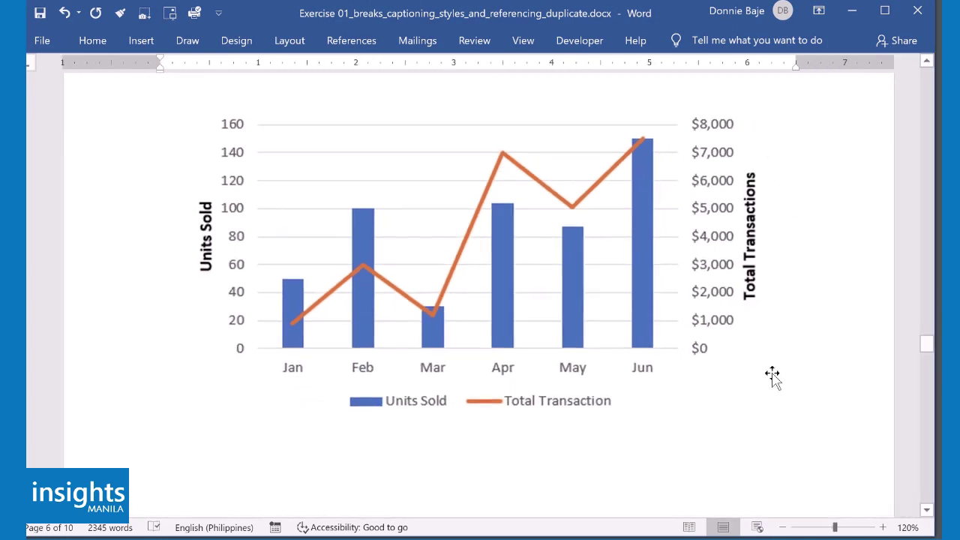
left_click(782, 527)
left_click(783, 528)
left_click(782, 528)
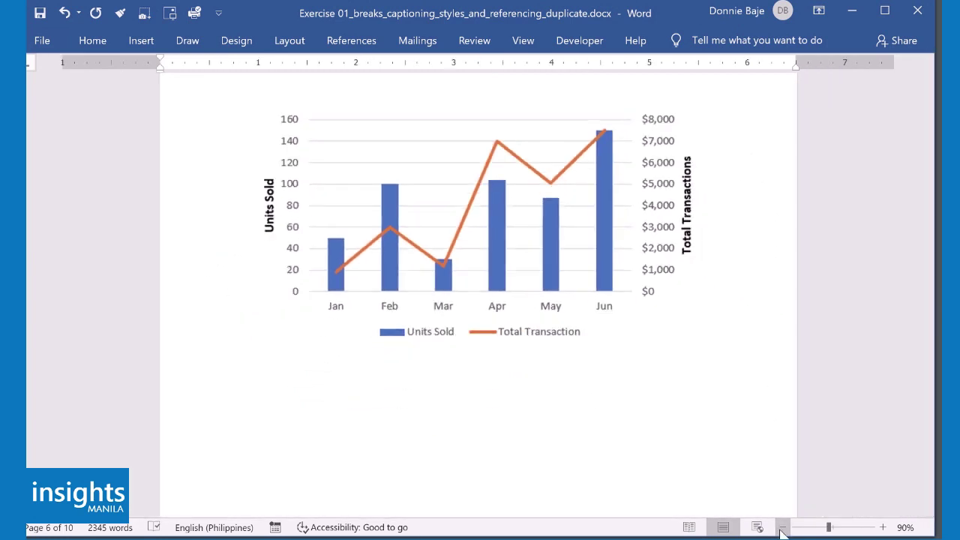
left_click(783, 528)
left_click(553, 250)
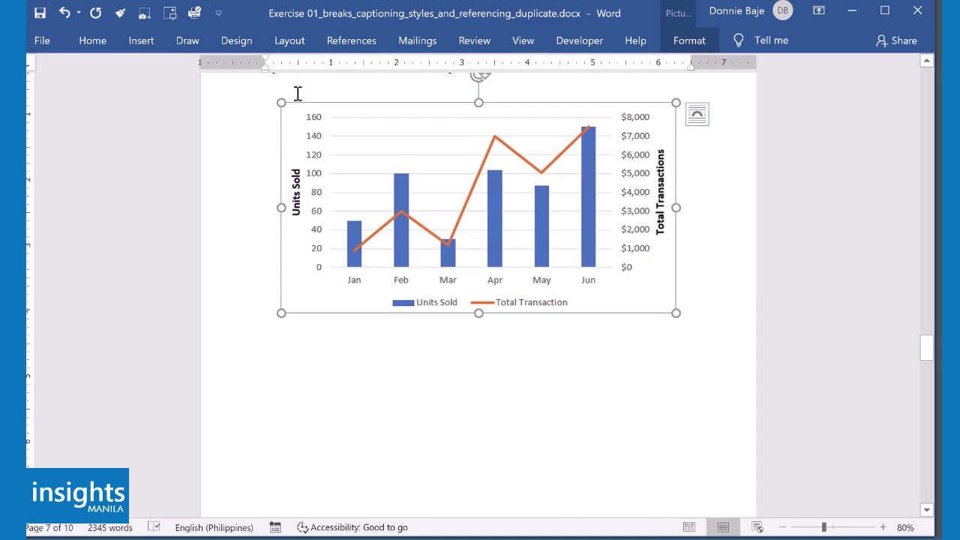
left_click(358, 42)
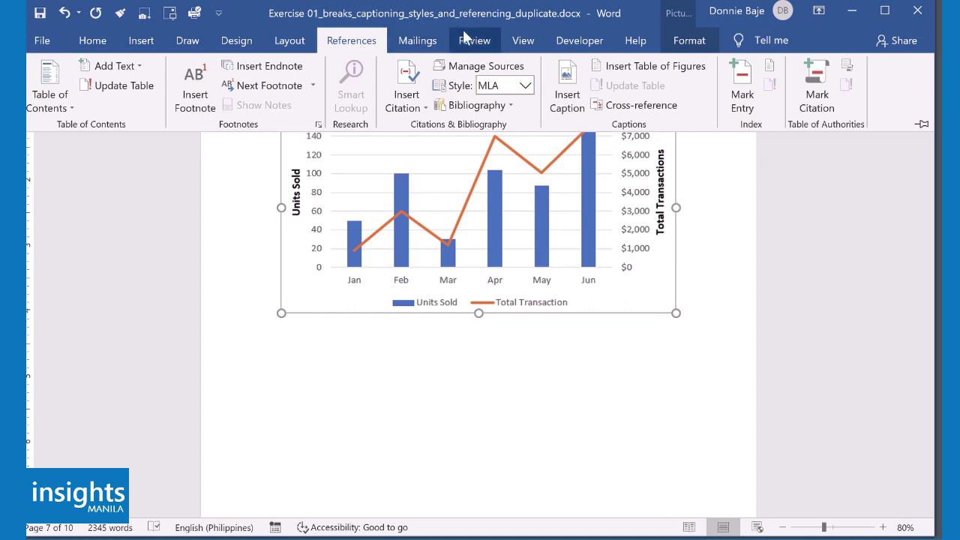
left_click(579, 89)
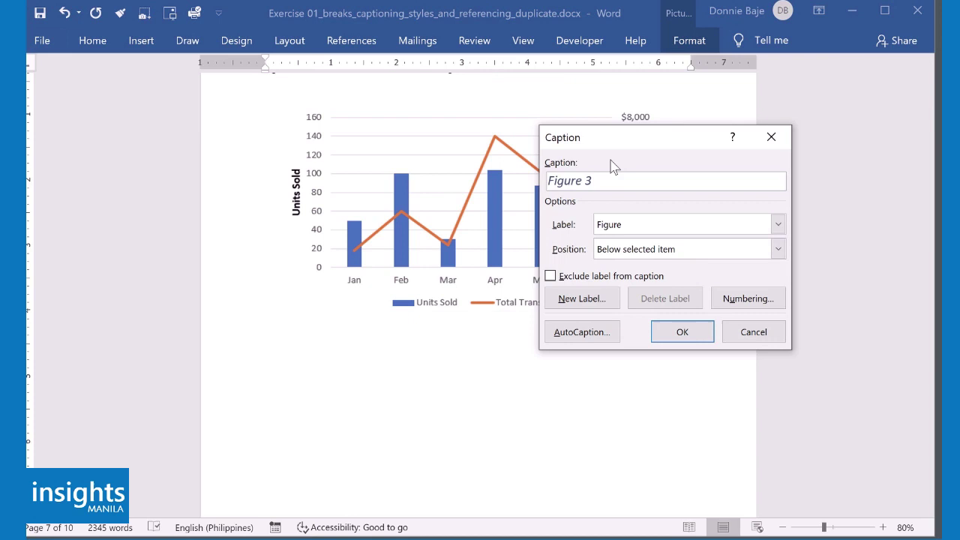
type(". Units Sold Diagram")
left_click(684, 331)
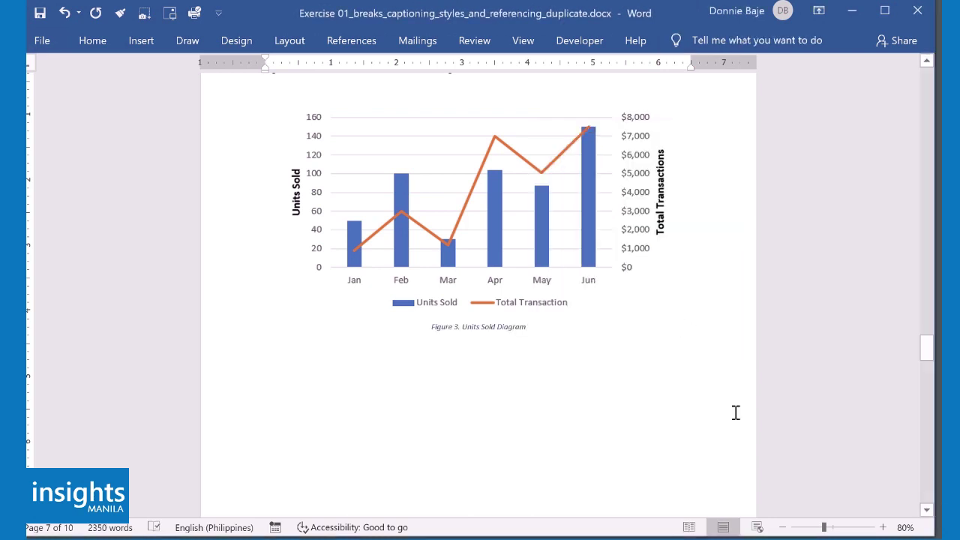
Review the Units Sold caption at 110% zoom and the available and new label options for captions, without adding another caption.
left_click(884, 528)
left_click(884, 528)
left_click(884, 529)
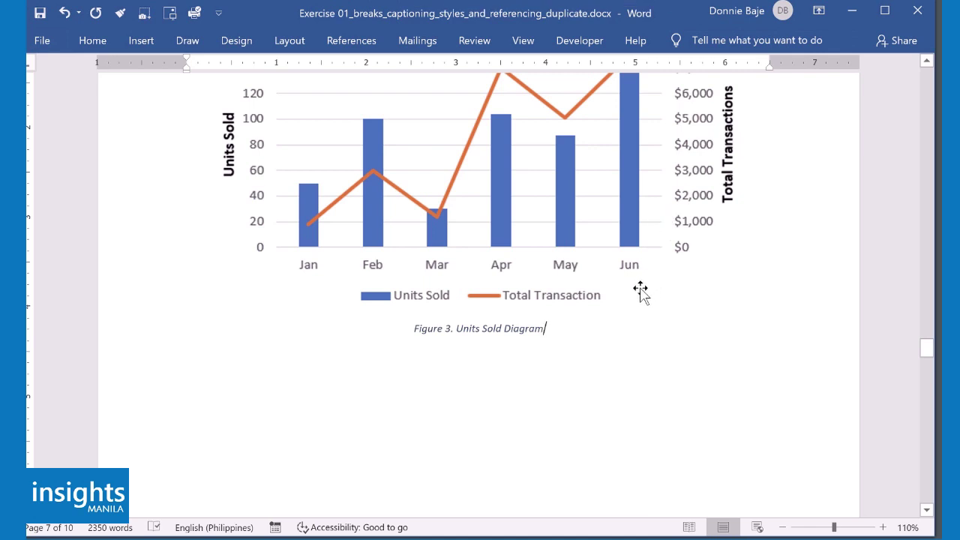
left_click(600, 212)
left_click(689, 41)
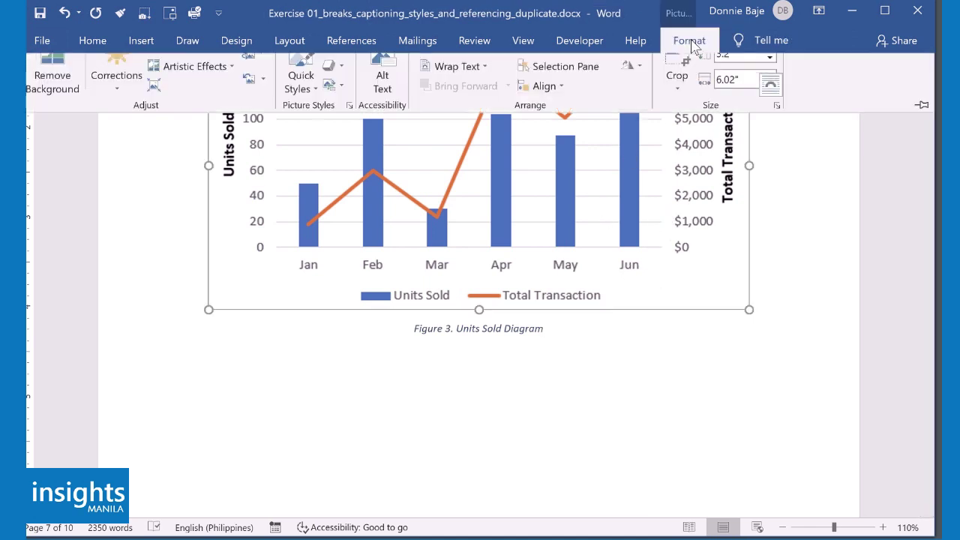
left_click(379, 40)
left_click(566, 96)
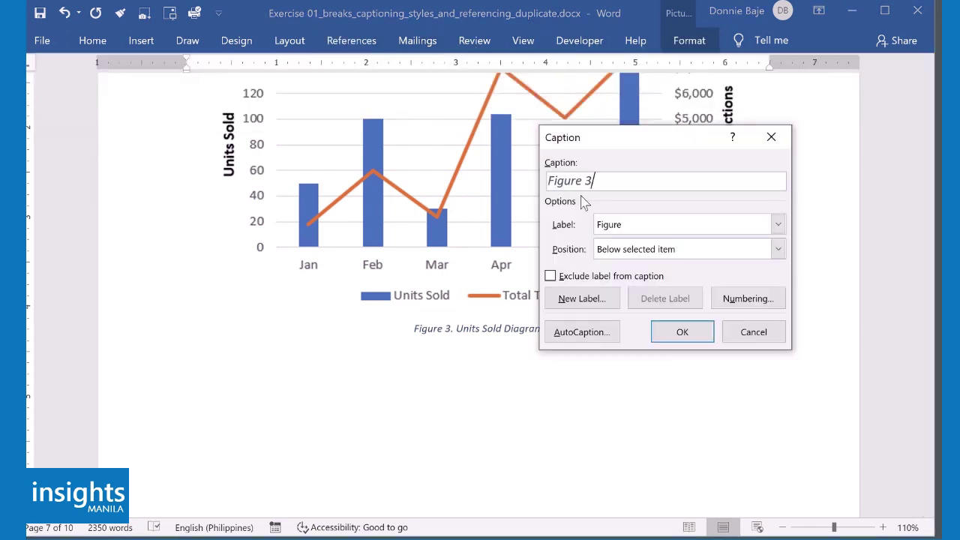
left_click(778, 225)
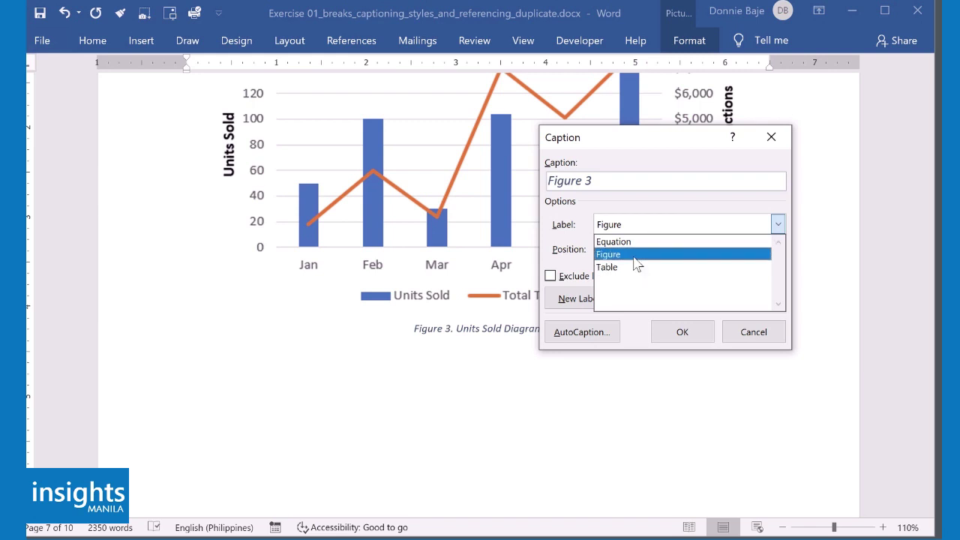
left_click(576, 249)
left_click(580, 304)
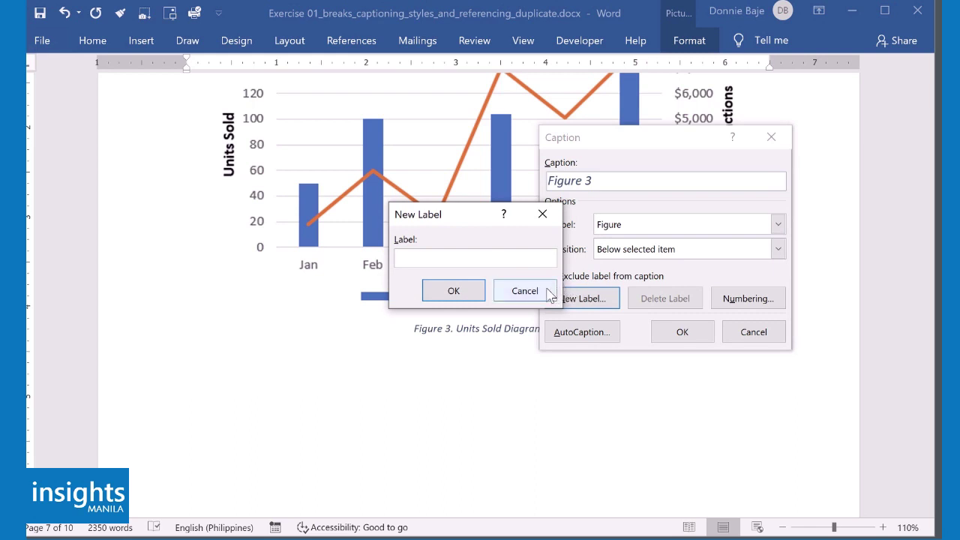
left_click(534, 292)
left_click(750, 333)
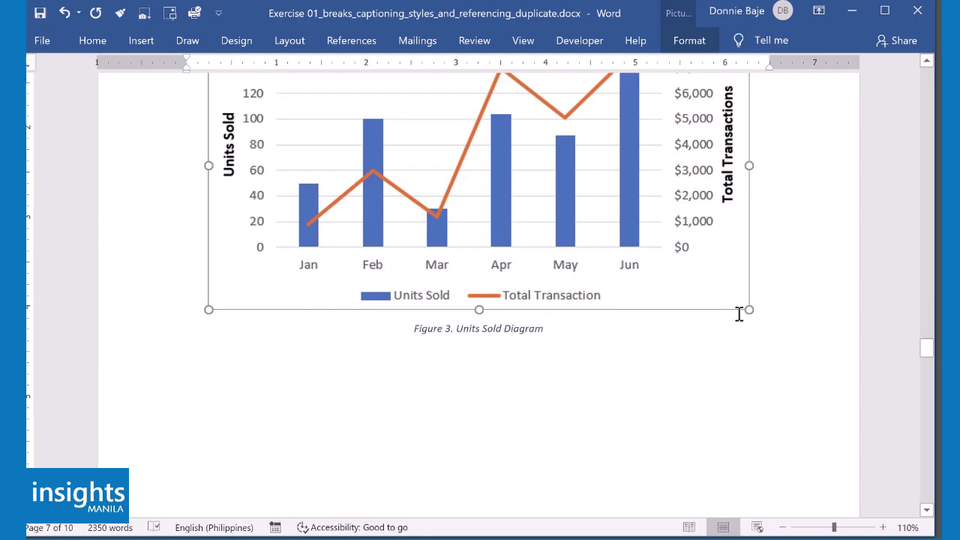
Insert a page break after the last paragraph of the Conclusion to start a new blank page.
scroll(735, 319, "down", 5)
scroll(730, 317, "down", 10)
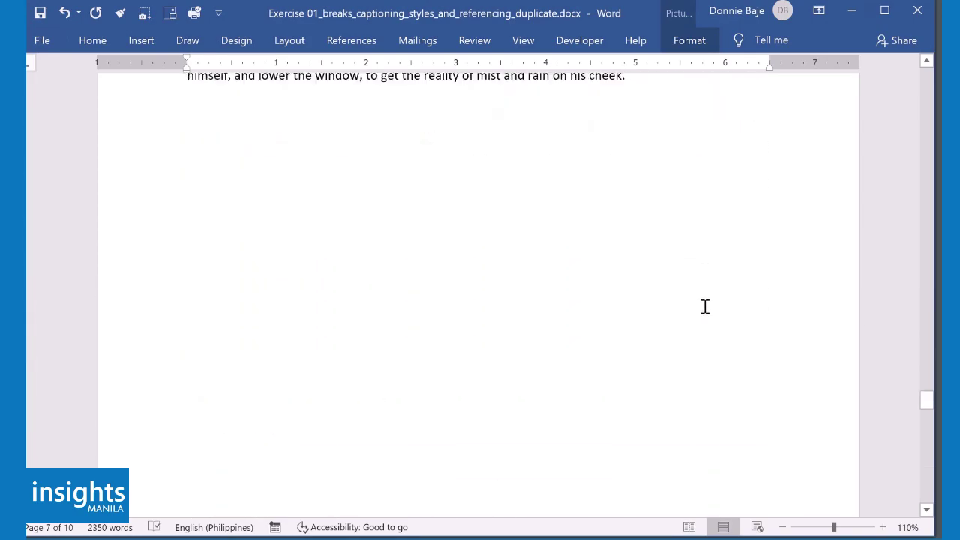
scroll(684, 304, "down", 8)
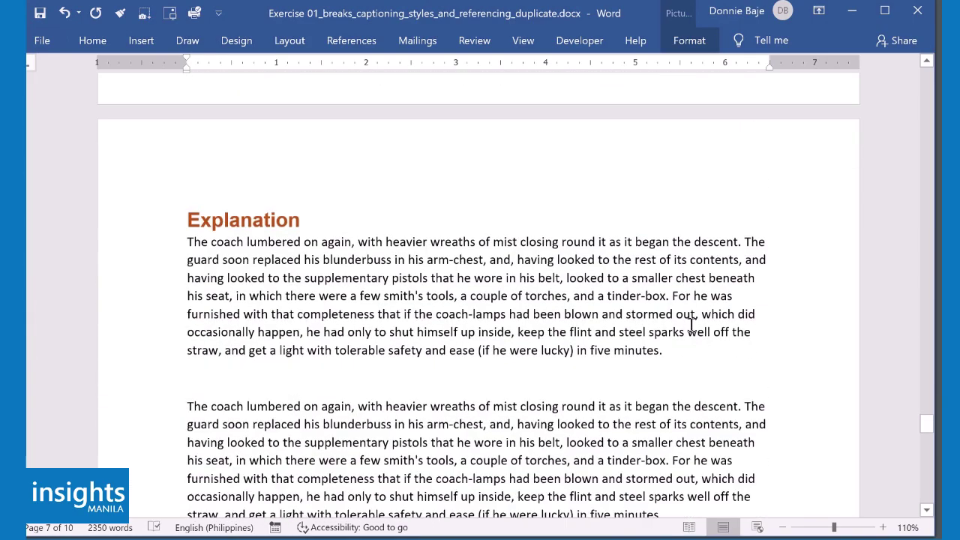
left_click(782, 528)
left_click(782, 528)
left_click(783, 527)
left_click(783, 527)
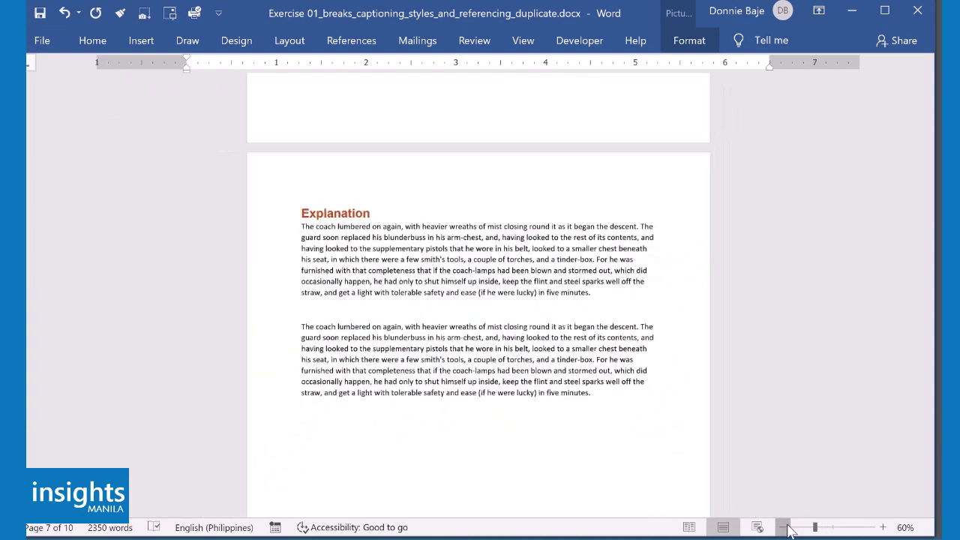
left_click(783, 528)
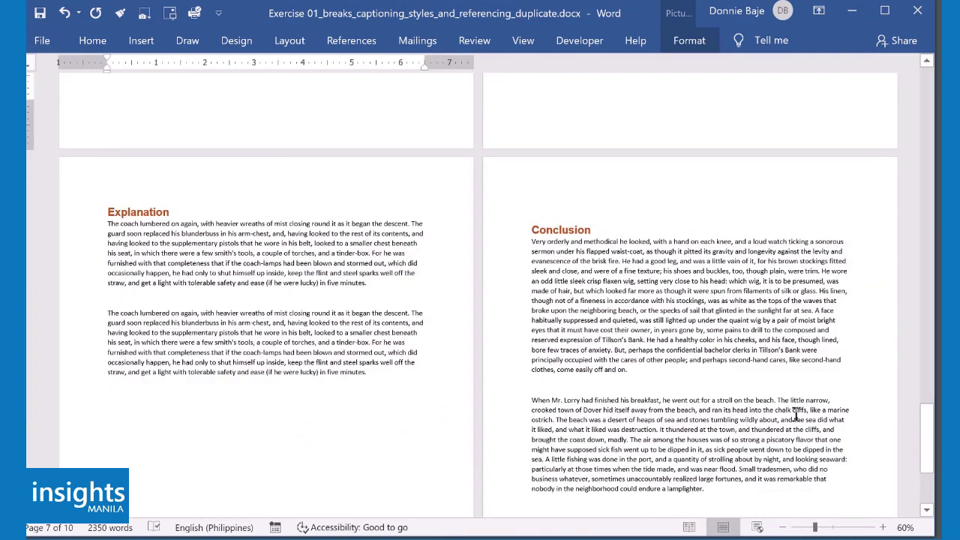
scroll(788, 390, "down", 5)
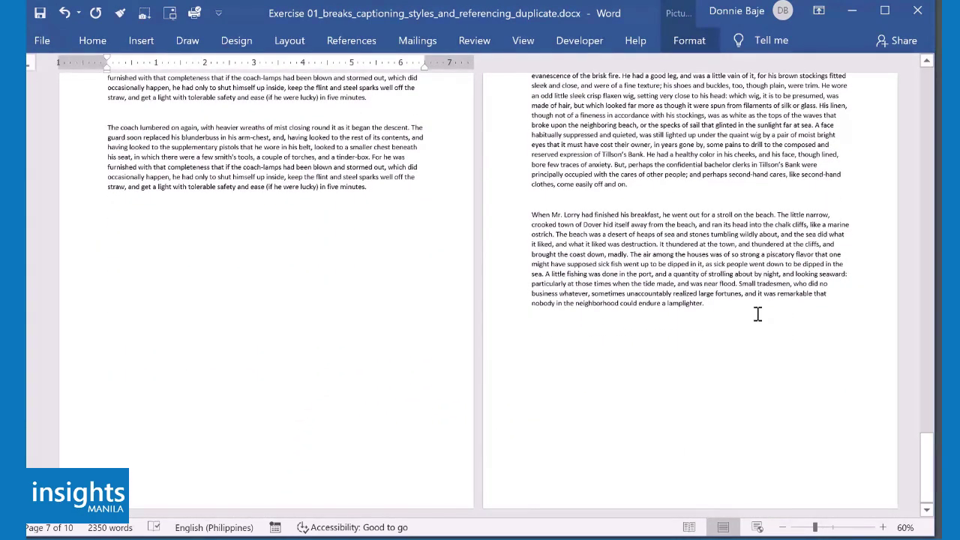
left_click(758, 314)
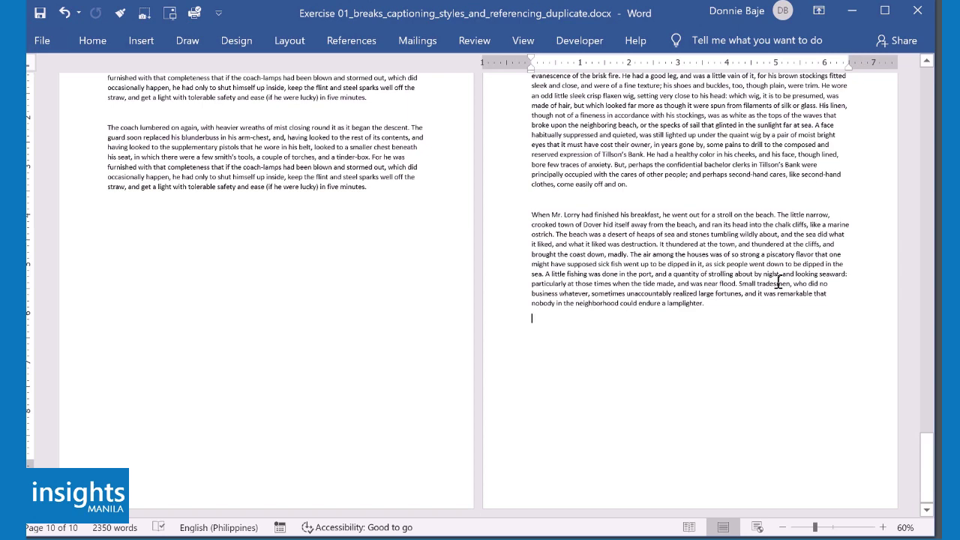
key("ctrl+Return")
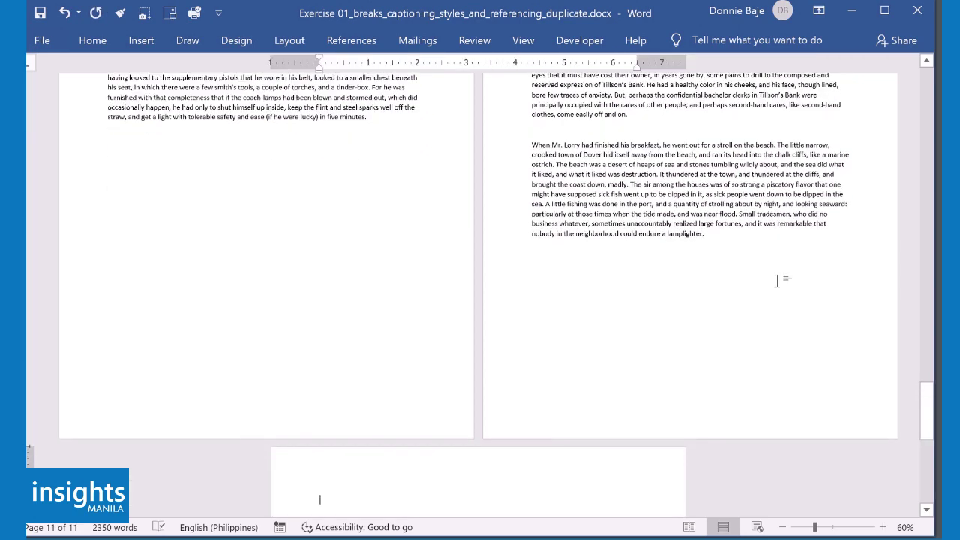
scroll(802, 356, "down", 3)
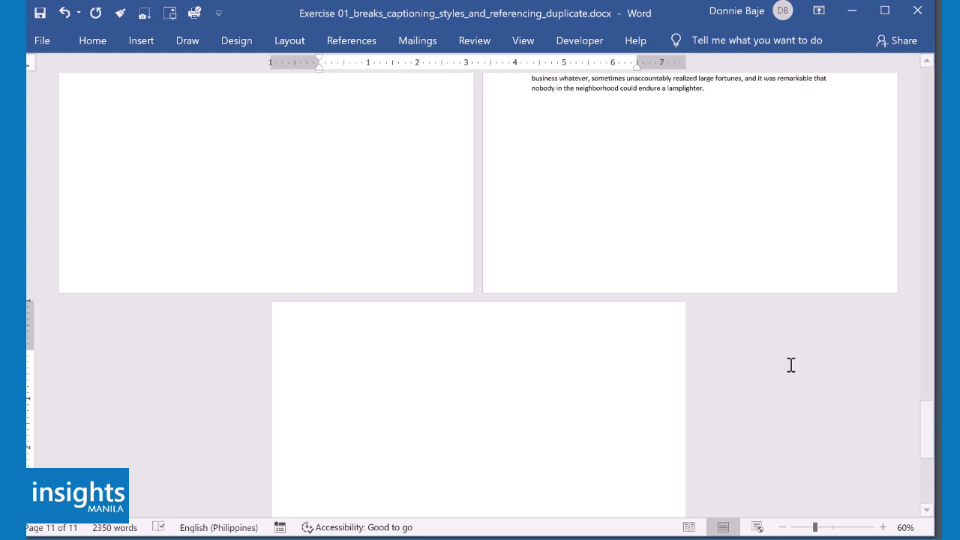
Start a table of figures on the new page, try no leader and dashes, and set the tab leader to dots.
left_click(368, 46)
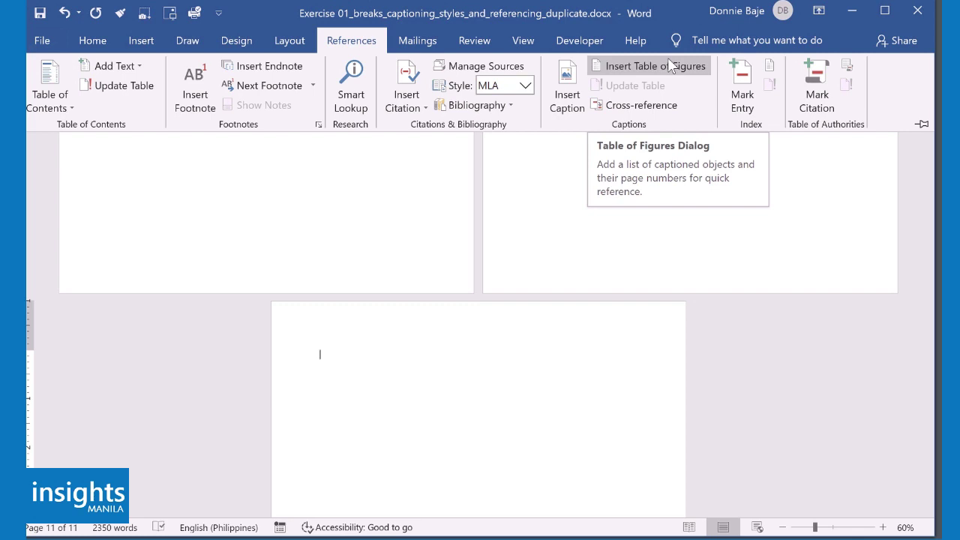
left_click(671, 67)
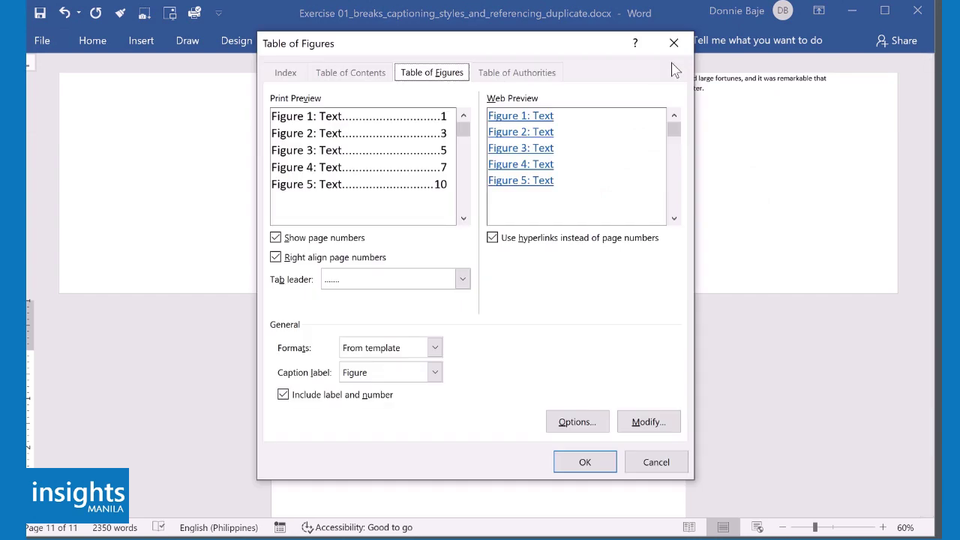
left_click(463, 279)
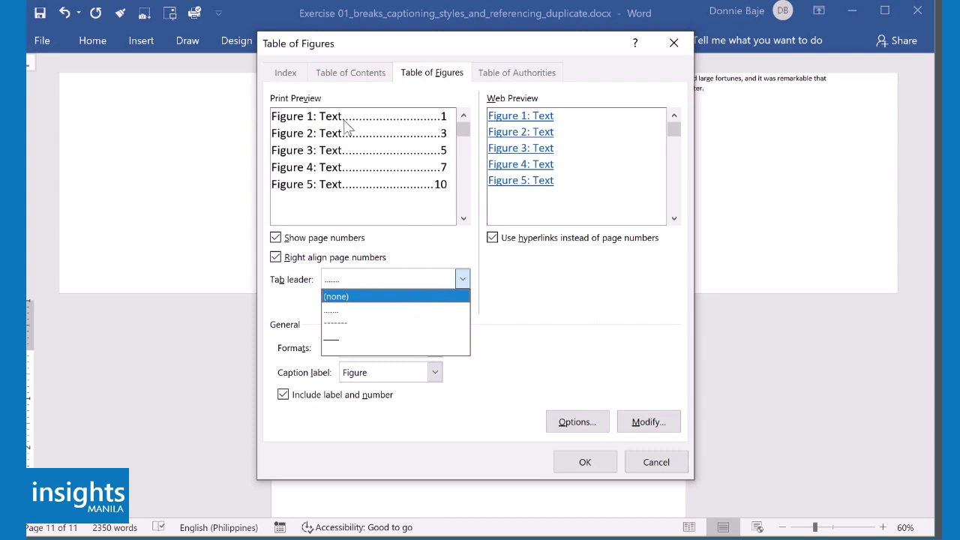
left_click(354, 297)
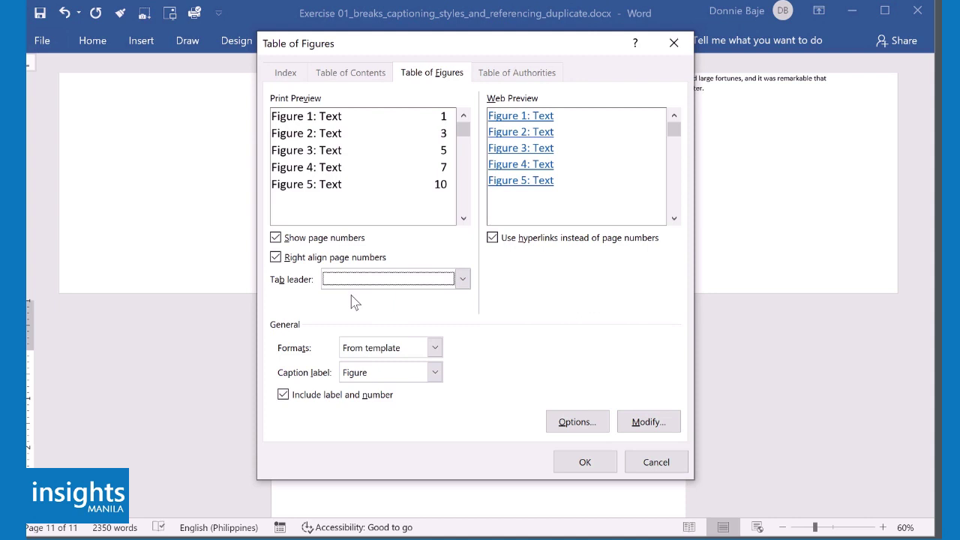
left_click(349, 282)
left_click(341, 325)
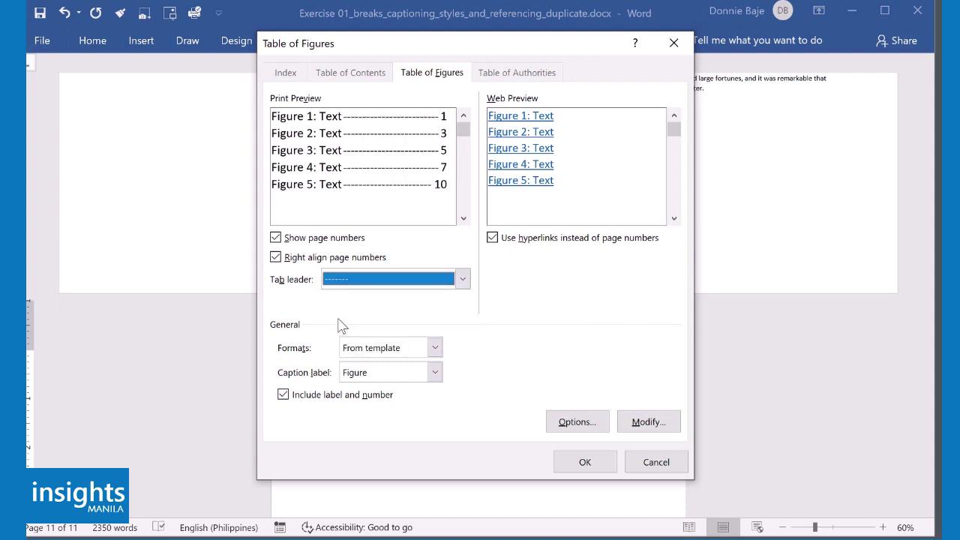
left_click(350, 279)
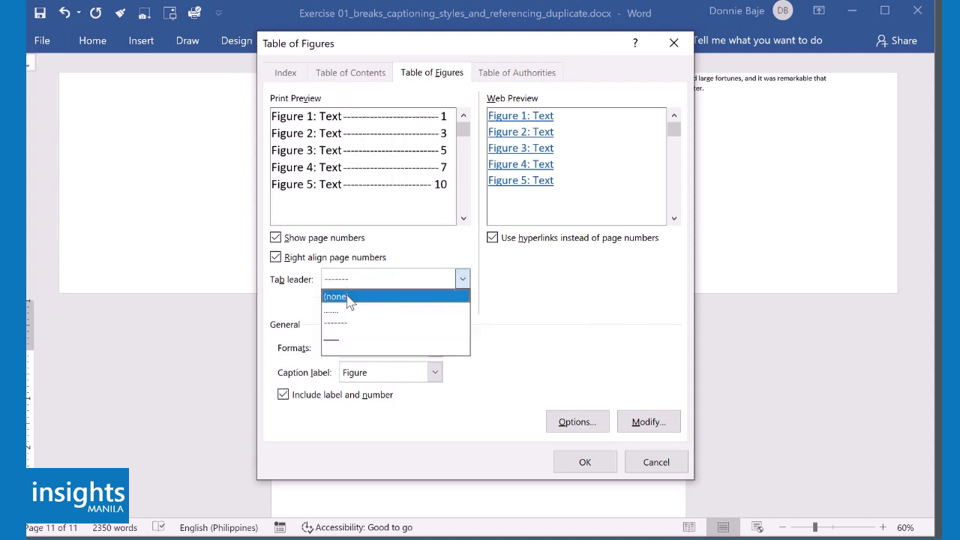
left_click(347, 310)
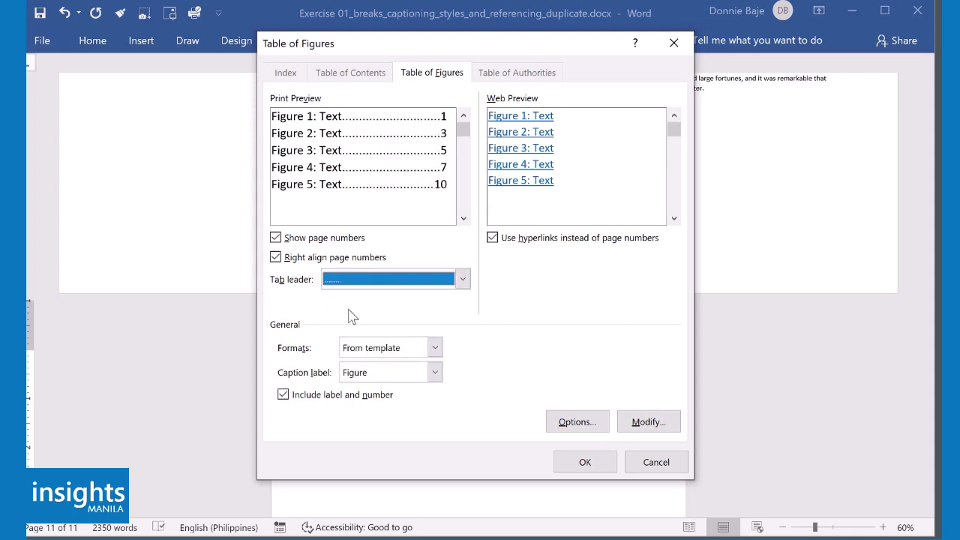
Preview the table of figures without right-aligned page numbers and without any page numbers, restoring both options.
left_click(304, 259)
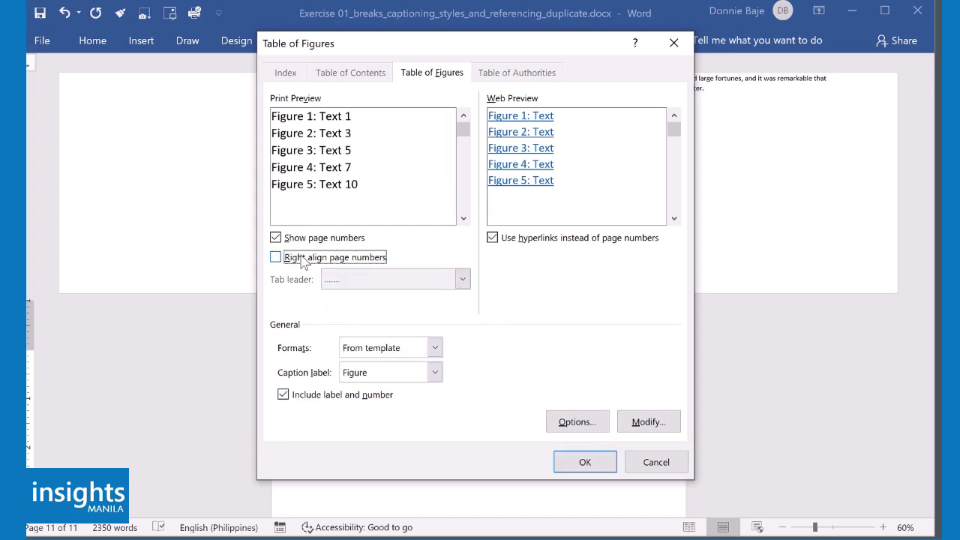
left_click(304, 259)
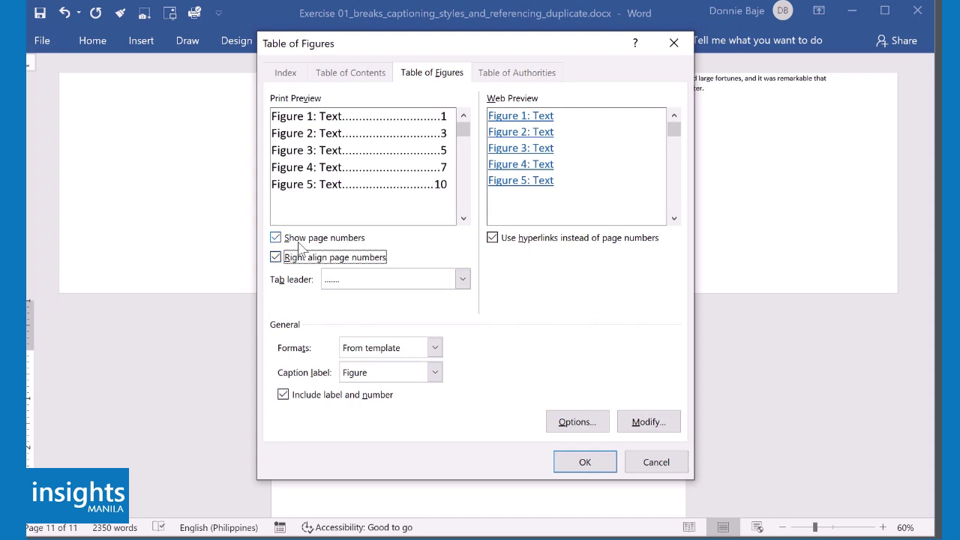
left_click(298, 242)
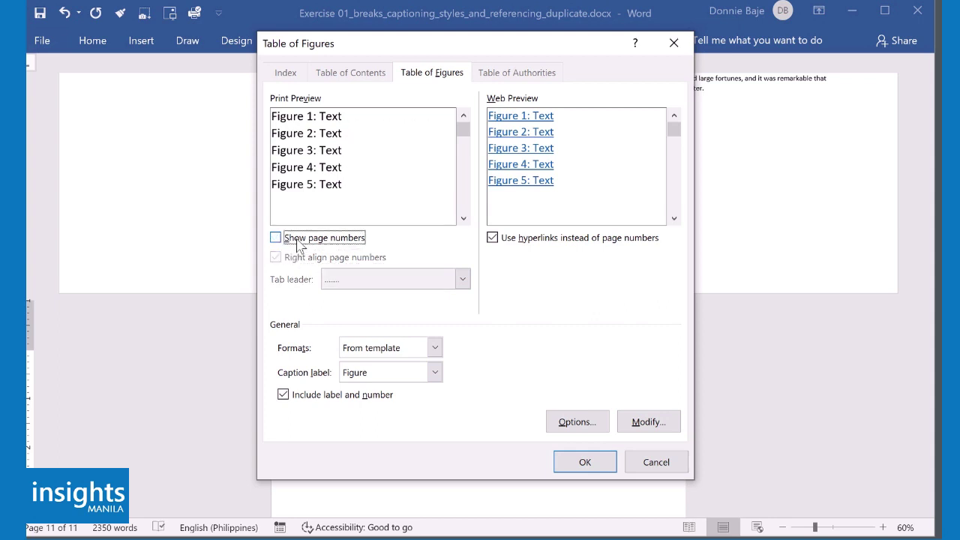
left_click(299, 246)
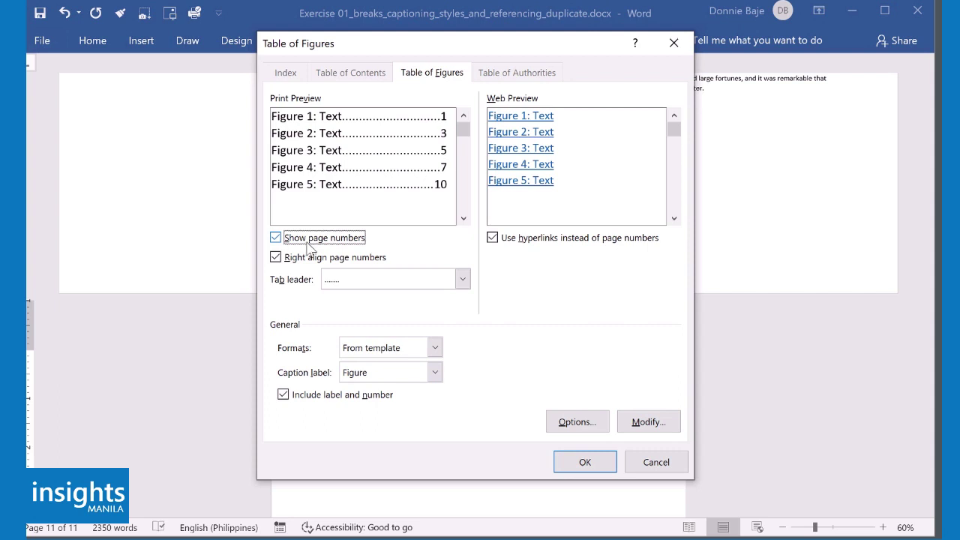
Insert the table of figures with dotted leaders and right-aligned page numbers, and review it at 110% zoom.
left_click(591, 461)
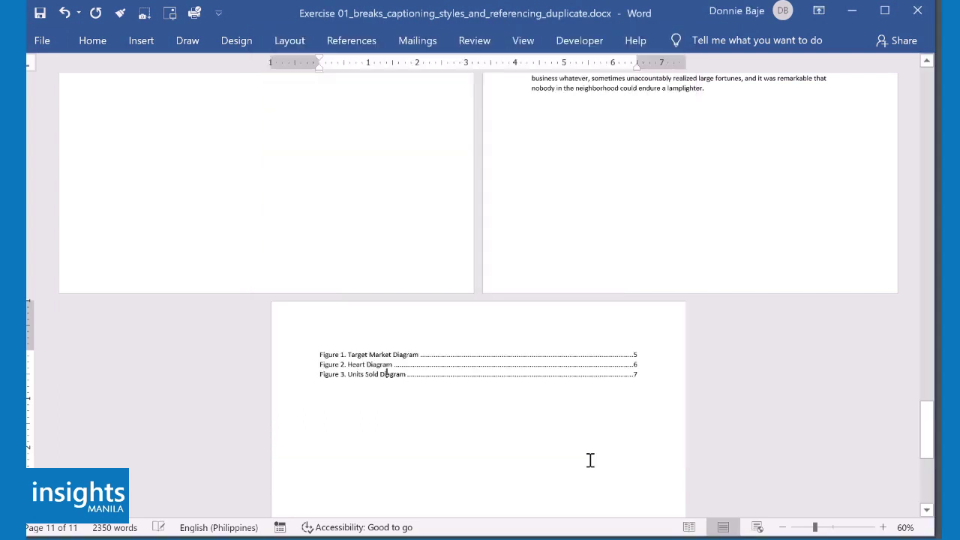
left_click(883, 527)
left_click(883, 528)
left_click(883, 528)
left_click(883, 528)
left_click(884, 528)
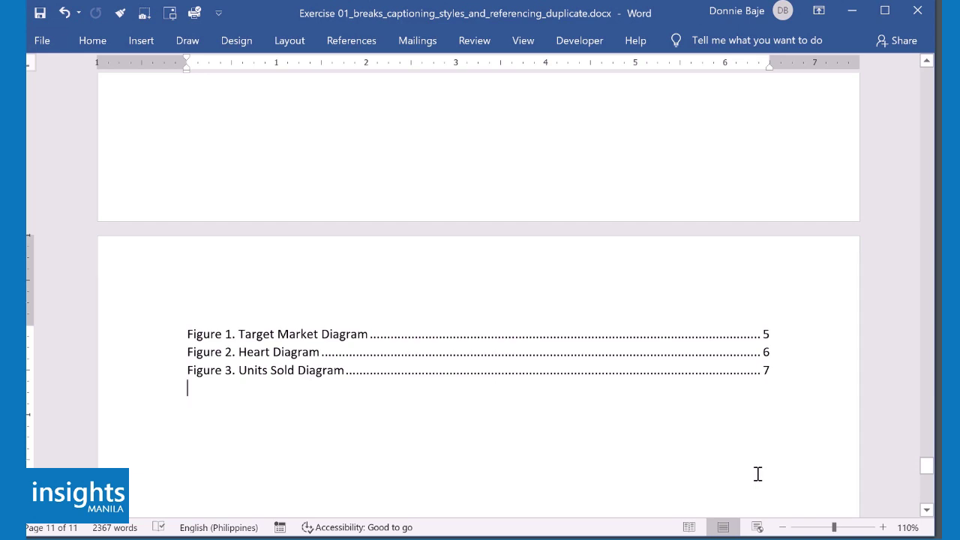
Return to the last paragraph of the Conclusion and bring up the citation and referencing commands.
scroll(758, 473, "up", 5)
scroll(756, 472, "up", 2)
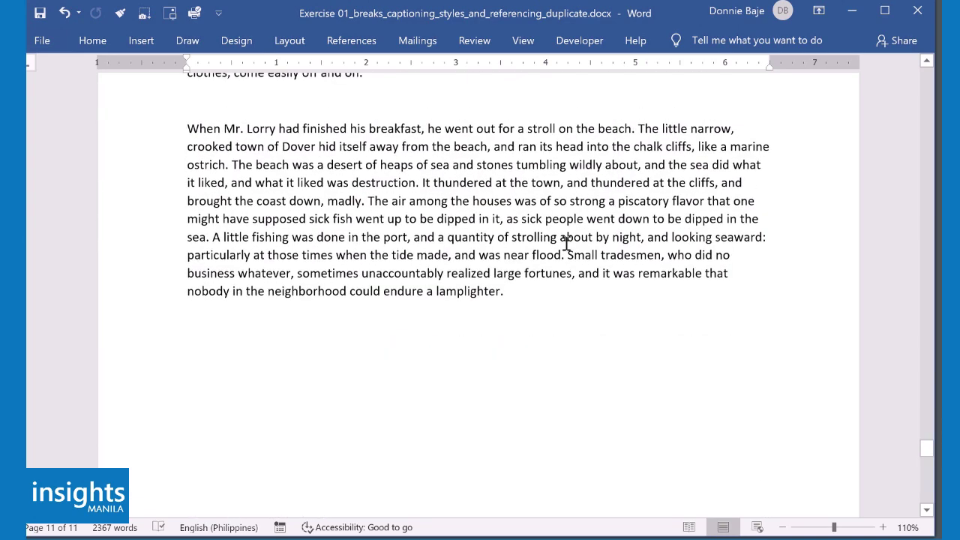
left_click(352, 42)
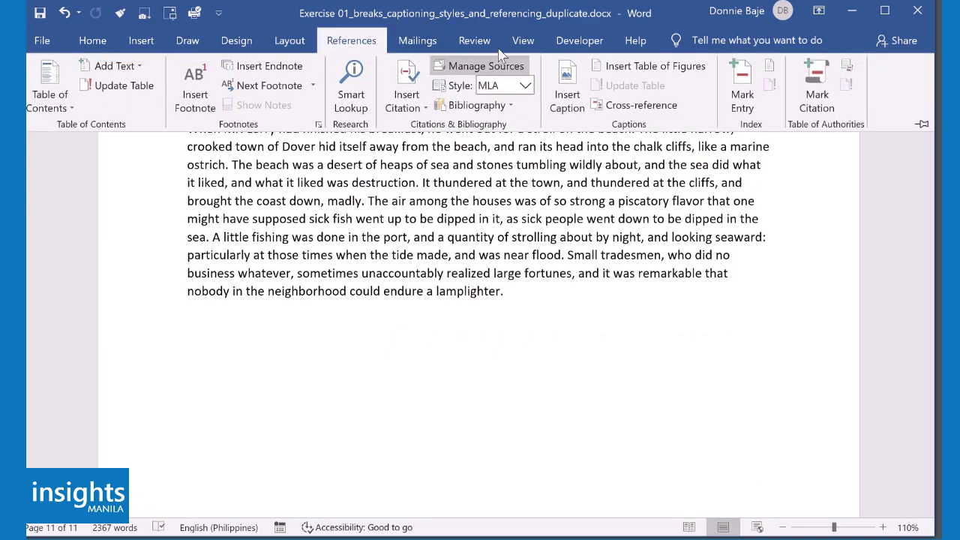